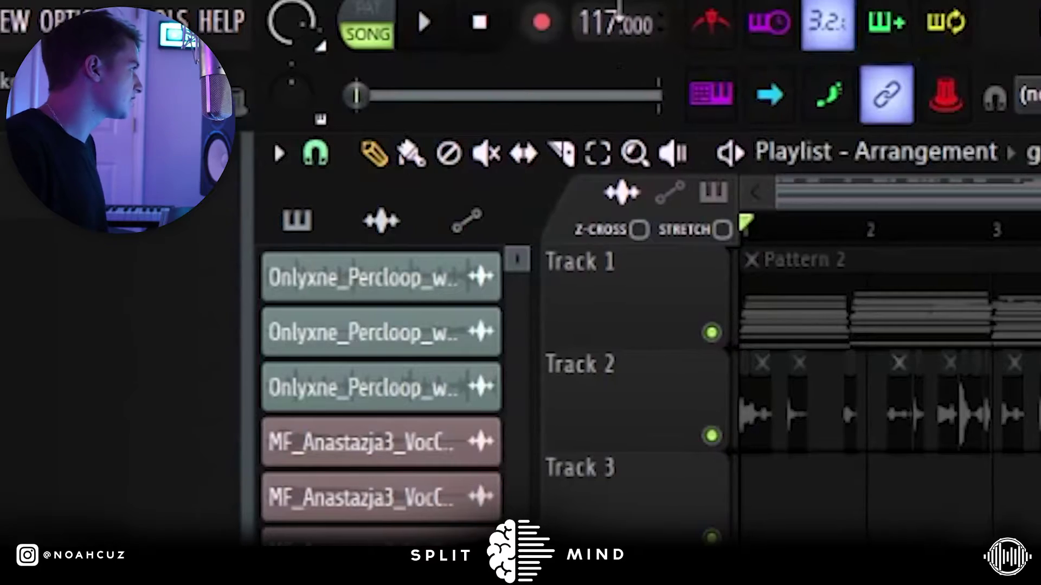
Bring up the Channel Rack with F6 while the Piano V2 plugin window is showing.
{"action": "key", "text": "F6"}
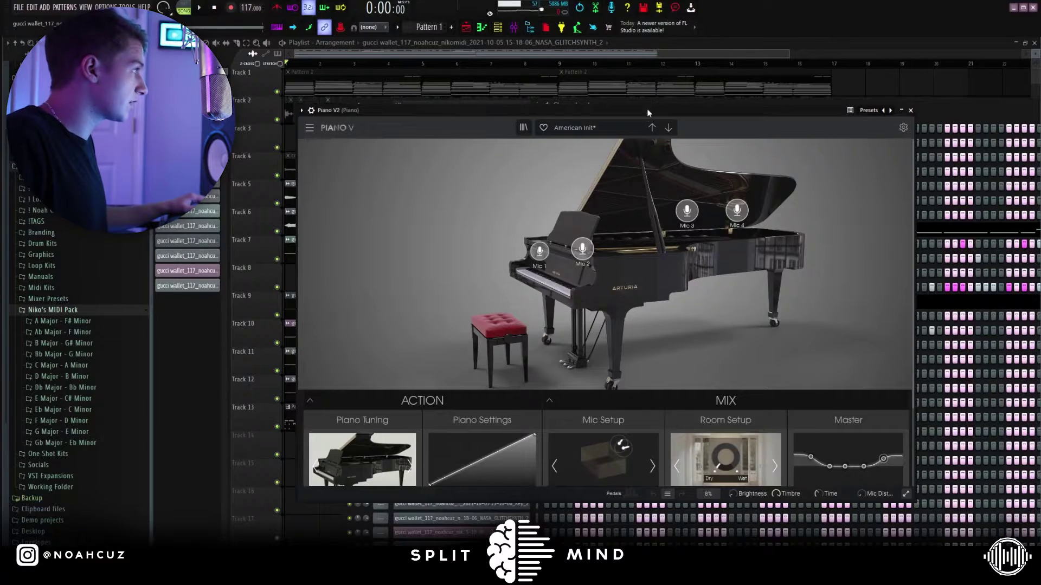
Move the Piano V2 window aside and list the B Major - G# Minor Dark_HipHop_Trap MIDI files.
{"action": "left_click_drag", "start_coordinate": [646, 108], "coordinate": [670, 138]}
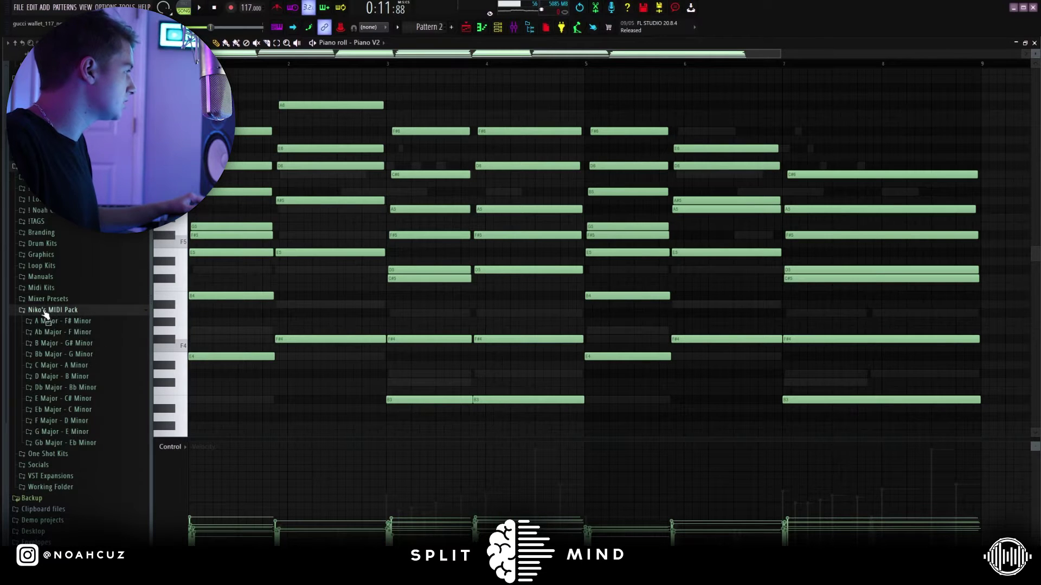
{"action": "left_click", "coordinate": [69, 344]}
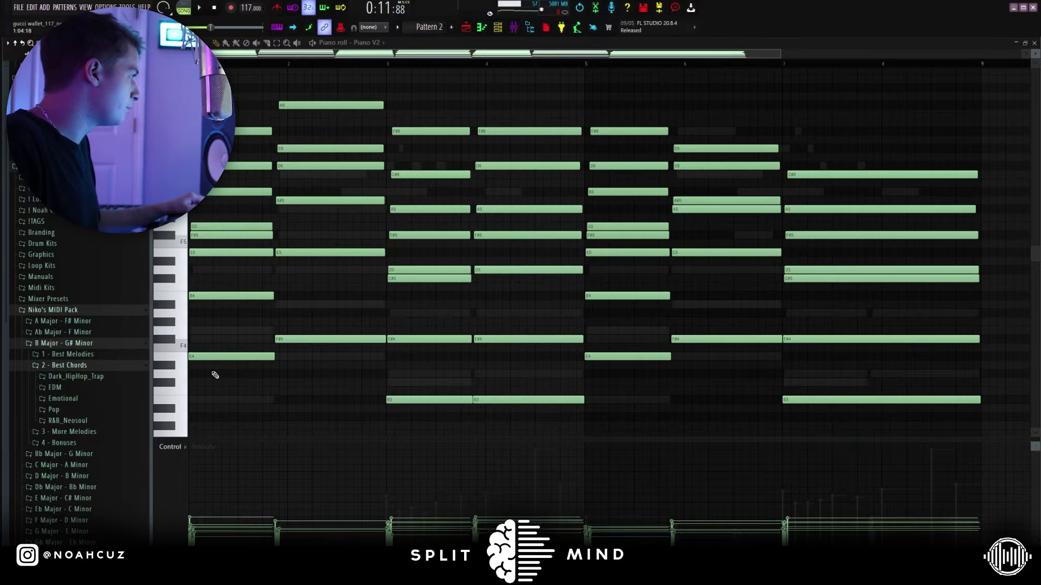
{"action": "left_click", "coordinate": [87, 377]}
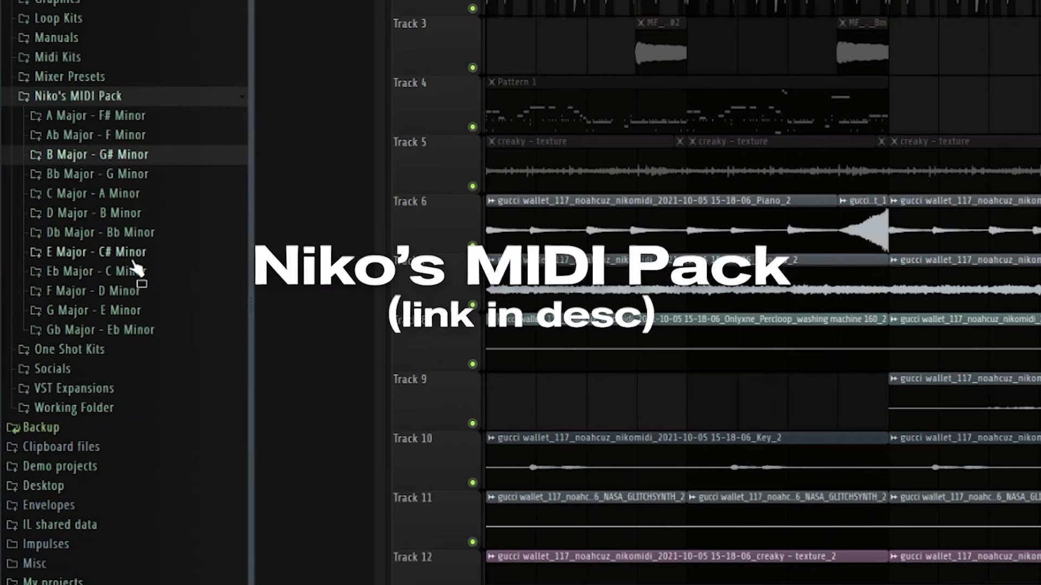
Browse the Db Major - Bb Minor Best Melodies, Best Chords and More Melodies folders.
{"action": "left_click", "coordinate": [101, 232]}
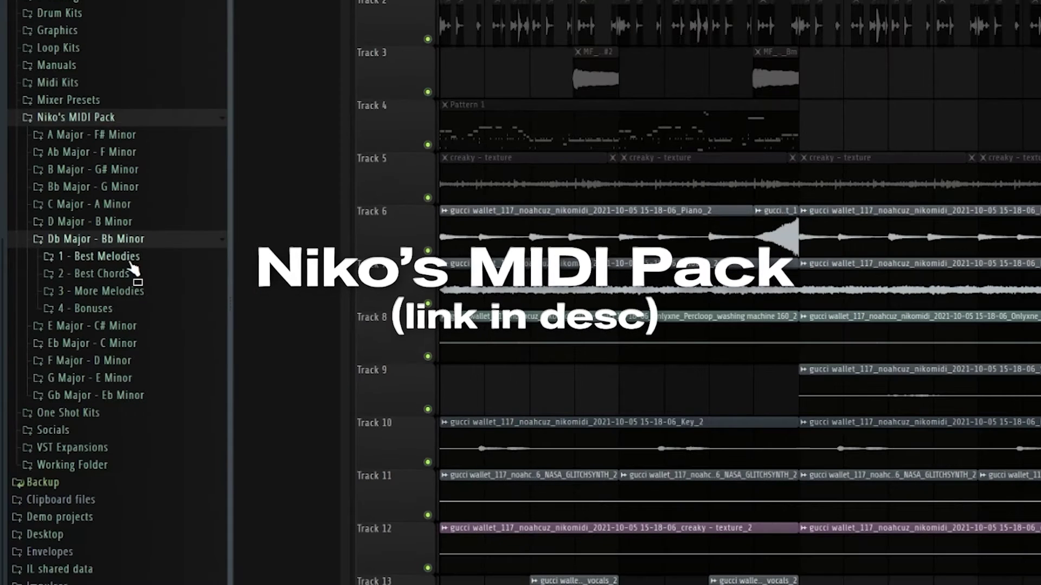
{"action": "left_click", "coordinate": [138, 252]}
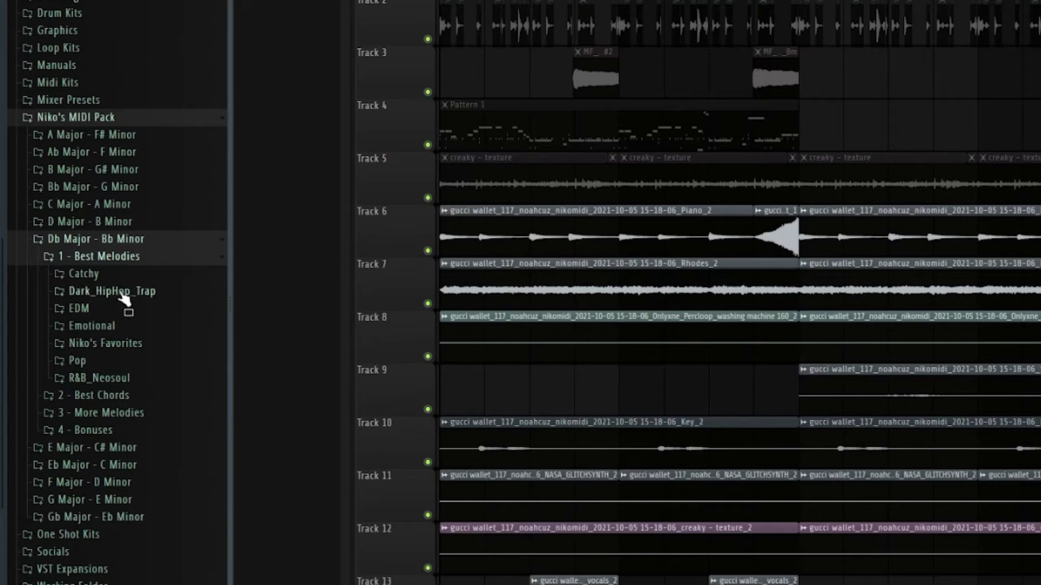
{"action": "left_click", "coordinate": [117, 260]}
{"action": "left_click", "coordinate": [117, 276]}
{"action": "left_click", "coordinate": [117, 278]}
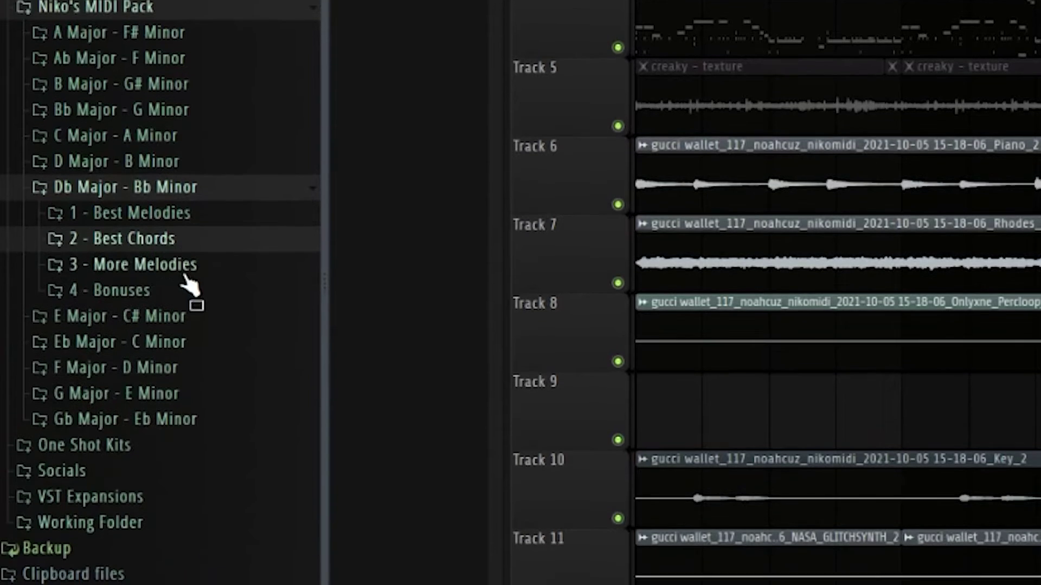
{"action": "left_click", "coordinate": [183, 271]}
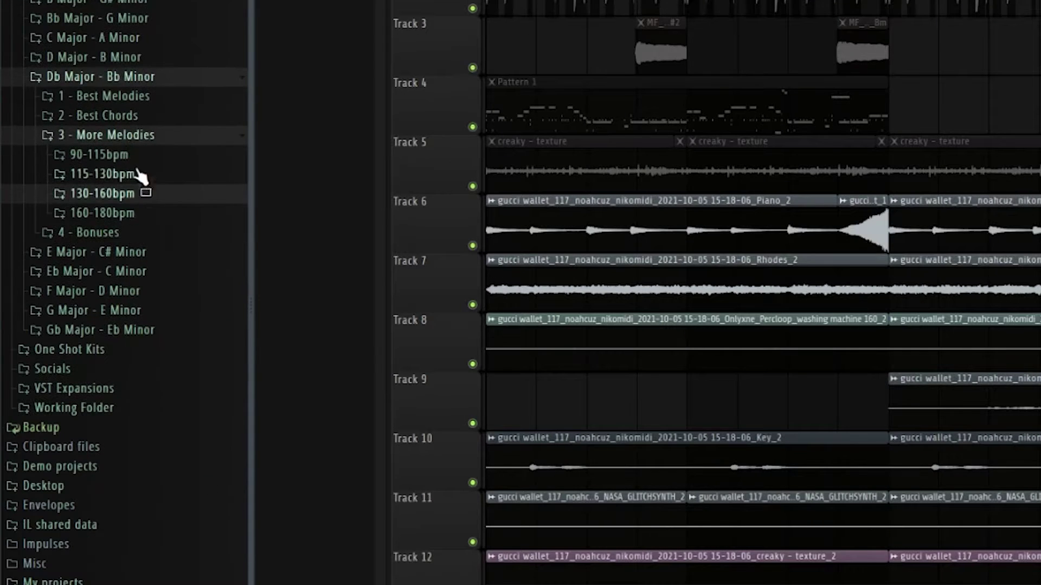
{"action": "left_click", "coordinate": [115, 291]}
Browse the 4 - Bonuses Arps and Chords folders, then collapse the Db Major - Bb Minor folder.
{"action": "left_click", "coordinate": [89, 388]}
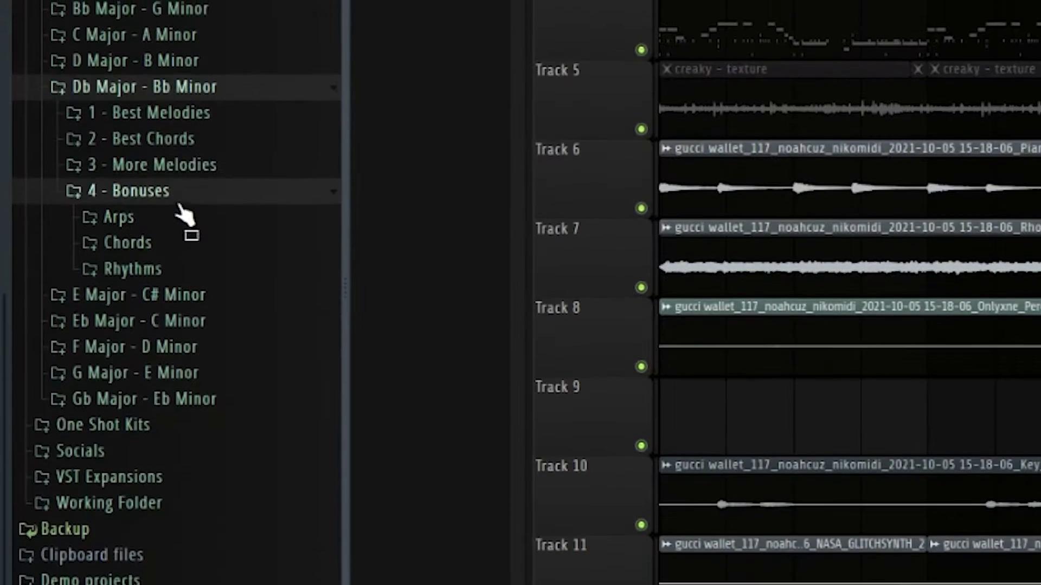
{"action": "left_click", "coordinate": [162, 211]}
{"action": "left_click", "coordinate": [163, 217]}
{"action": "left_click", "coordinate": [172, 268]}
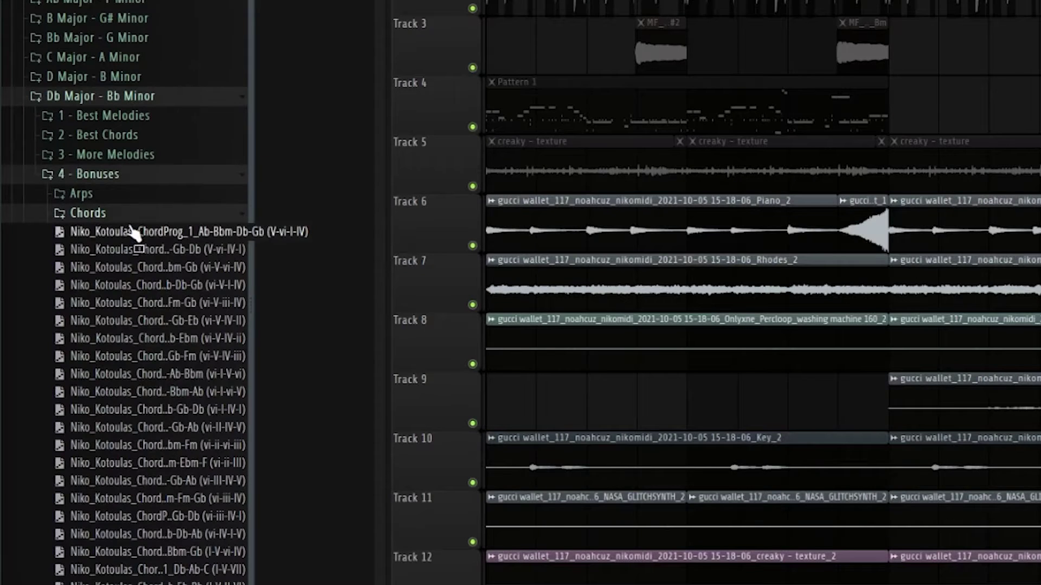
{"action": "left_click", "coordinate": [174, 261]}
{"action": "left_click", "coordinate": [120, 176]}
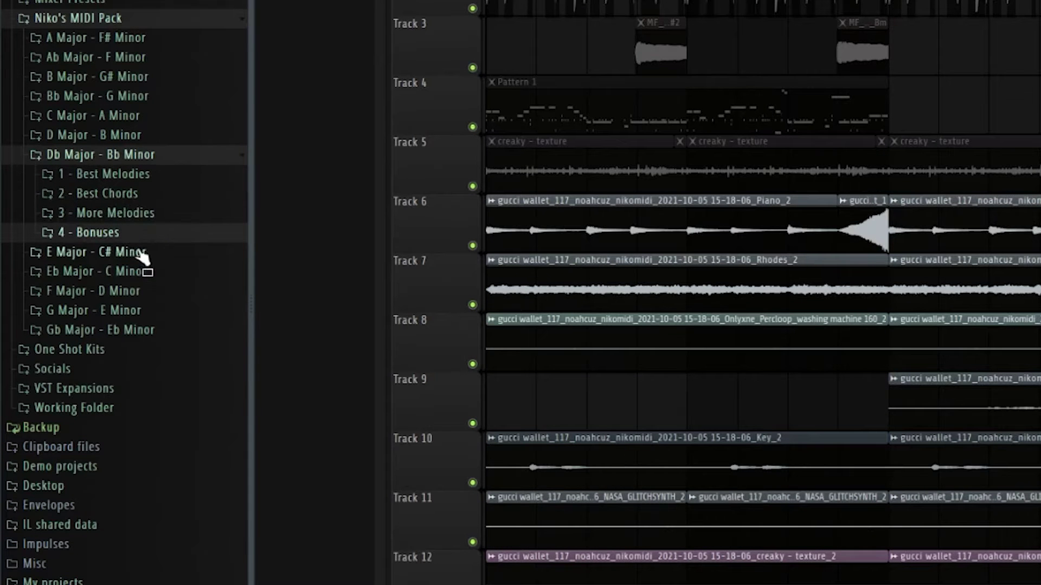
{"action": "left_click", "coordinate": [100, 154]}
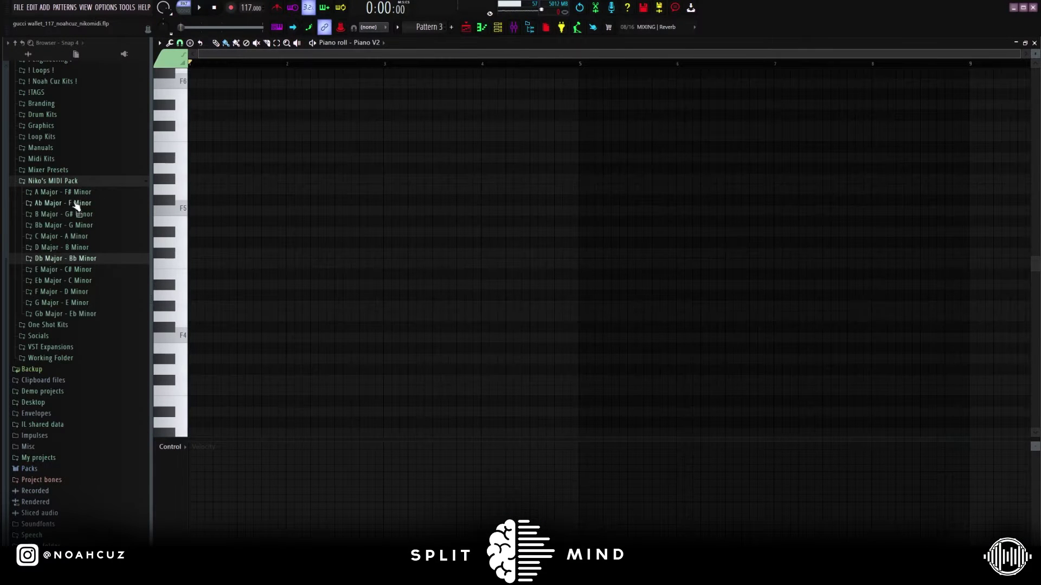
Load and play Ab Major - F Minor Dark_HipHop_Trap chords, ending on Dark_Chords_2.
{"action": "left_click", "coordinate": [78, 204]}
{"action": "left_click", "coordinate": [84, 229]}
{"action": "key", "text": "space"}
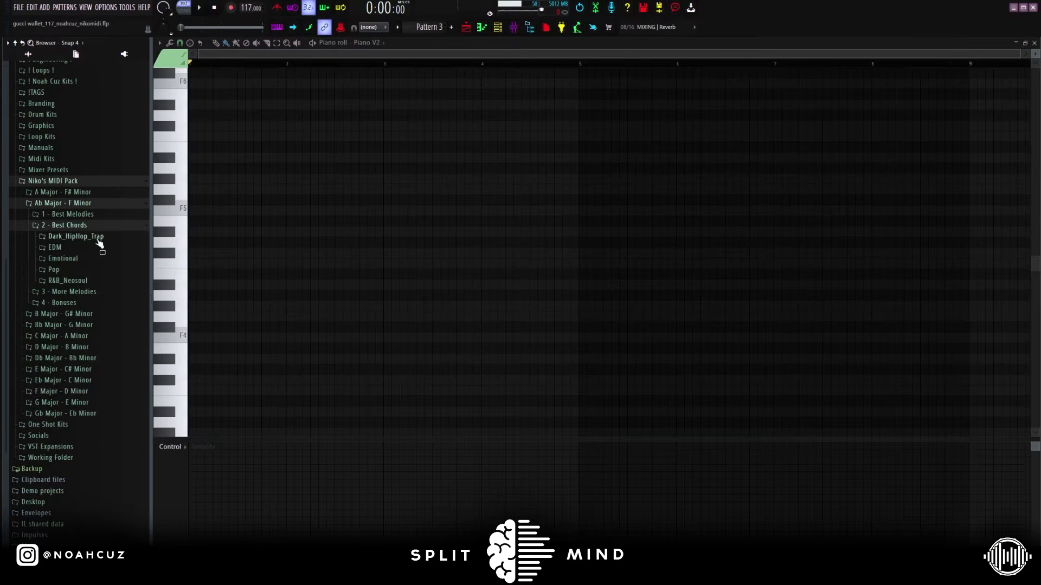
{"action": "left_click", "coordinate": [98, 238]}
{"action": "left_click_drag", "start_coordinate": [95, 247], "coordinate": [918, 162]}
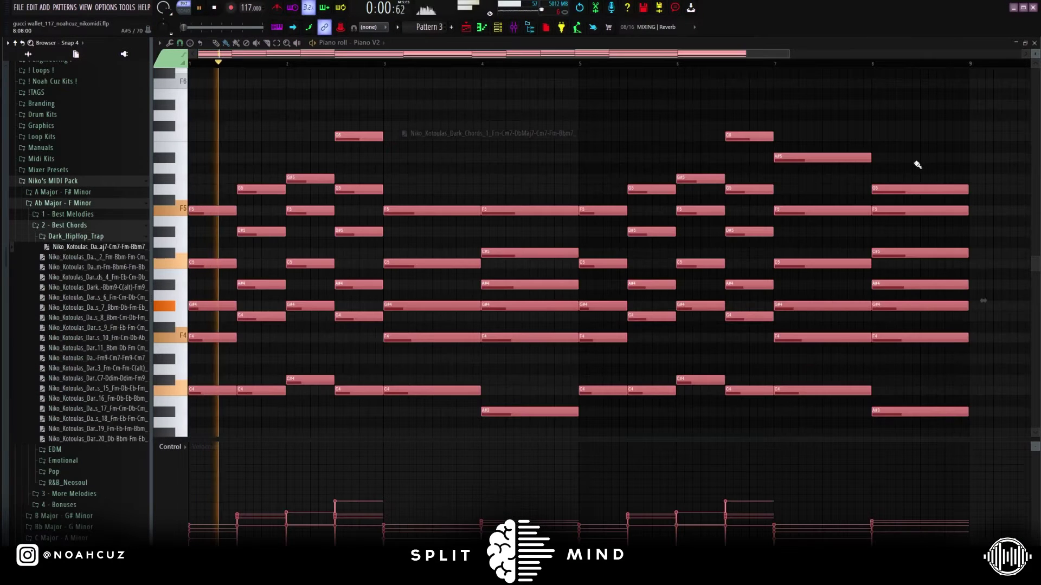
{"action": "left_click", "coordinate": [90, 264]}
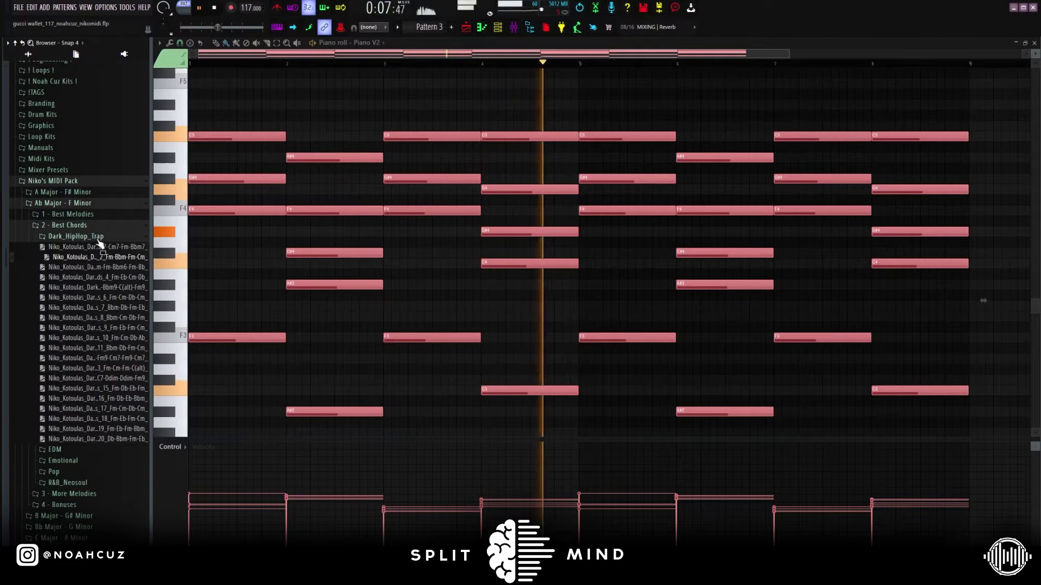
{"action": "key", "text": "space"}
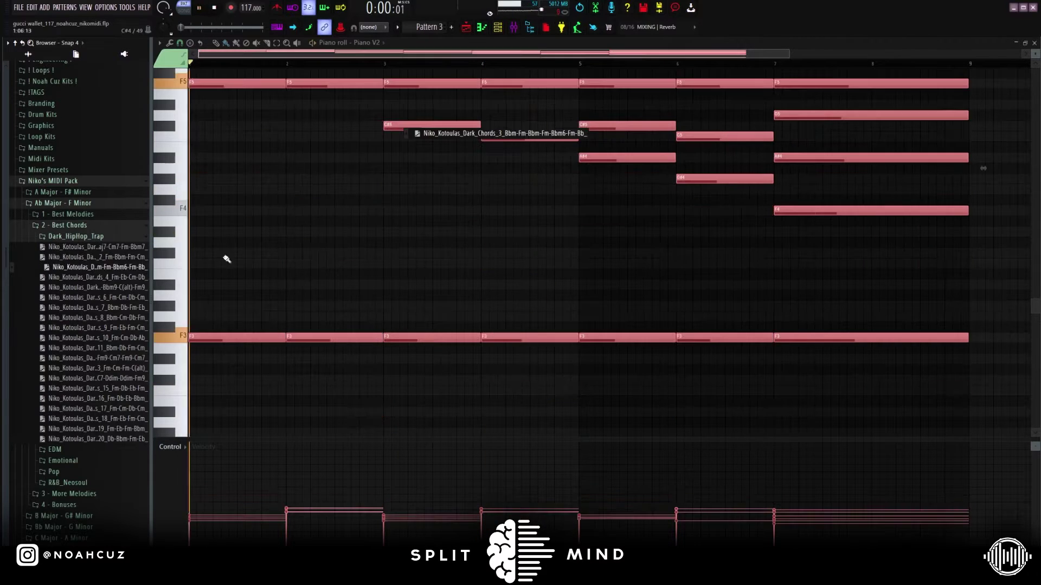
Audition Emotional chord progressions in Pattern 3, settling on Emotional_Chords_8.
{"action": "left_click", "coordinate": [76, 236]}
{"action": "left_click", "coordinate": [63, 257]}
{"action": "left_click", "coordinate": [135, 276]}
{"action": "left_click_drag", "start_coordinate": [137, 282], "coordinate": [395, 348]}
{"action": "key", "text": "space"}
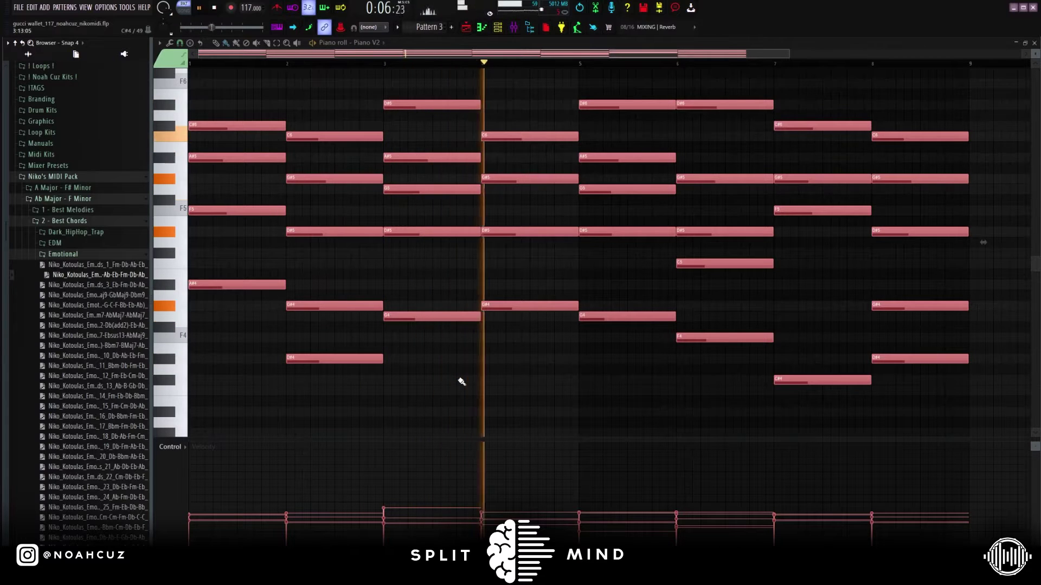
{"action": "left_click_drag", "start_coordinate": [93, 325], "coordinate": [282, 339]}
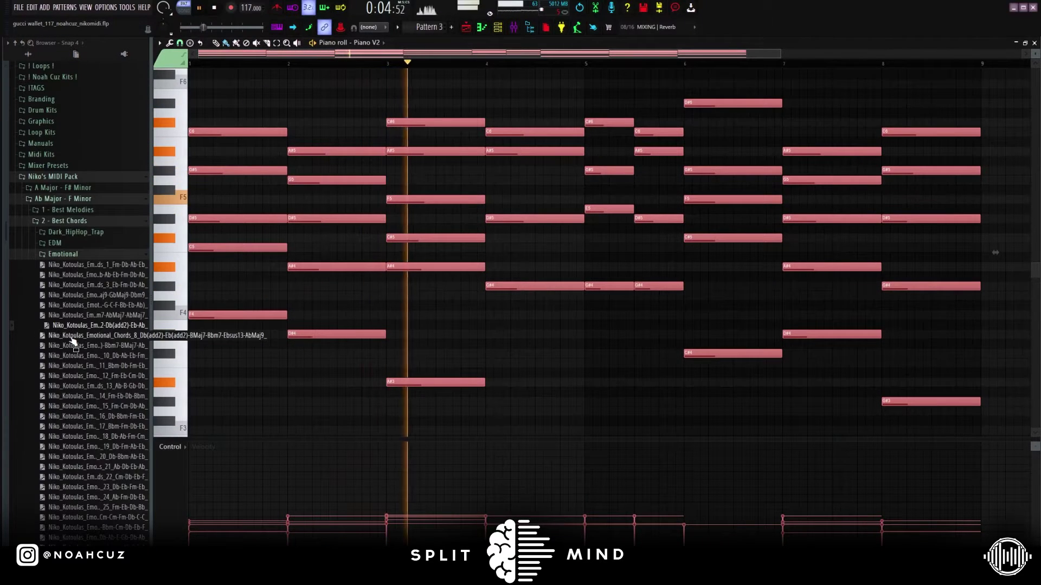
{"action": "left_click_drag", "start_coordinate": [73, 342], "coordinate": [342, 313]}
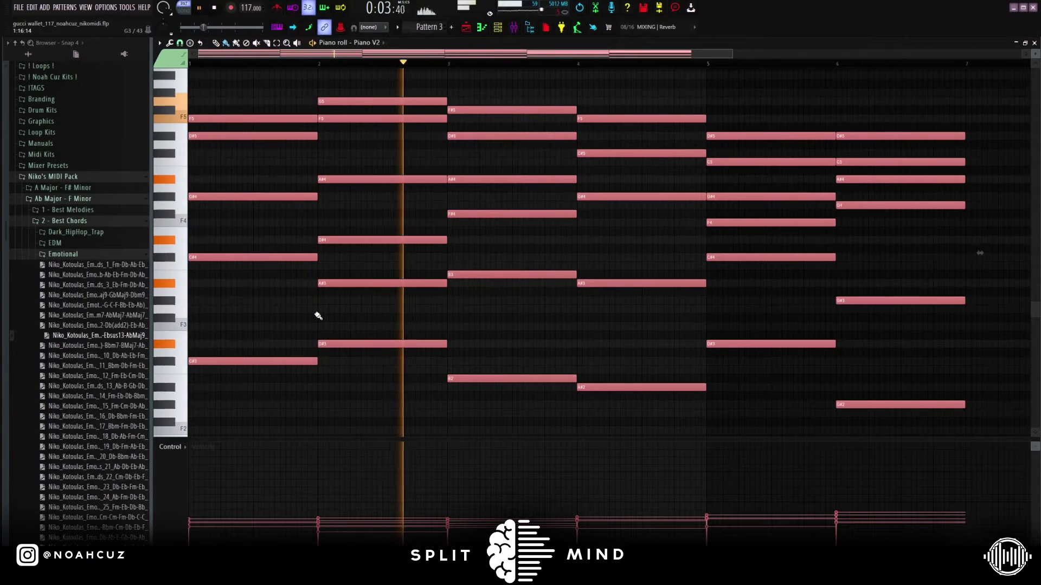
{"action": "left_click", "coordinate": [97, 254]}
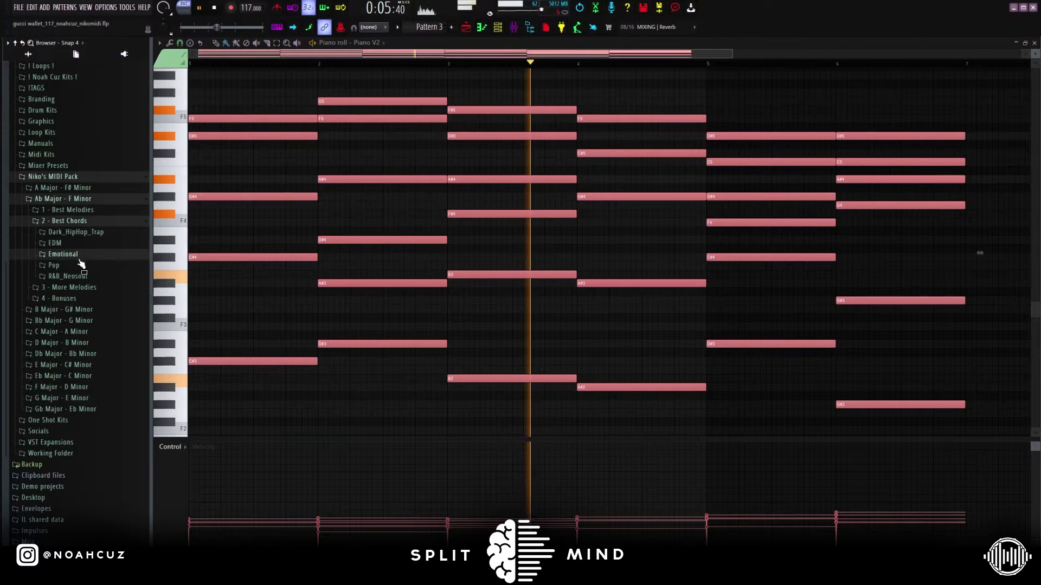
Load and audition three R&B_Neosoul chord progressions, keeping the AbMaj9-based one.
{"action": "left_click", "coordinate": [67, 276]}
{"action": "key", "text": "space"}
{"action": "left_click_drag", "start_coordinate": [100, 294], "coordinate": [284, 288]}
{"action": "key", "text": "space"}
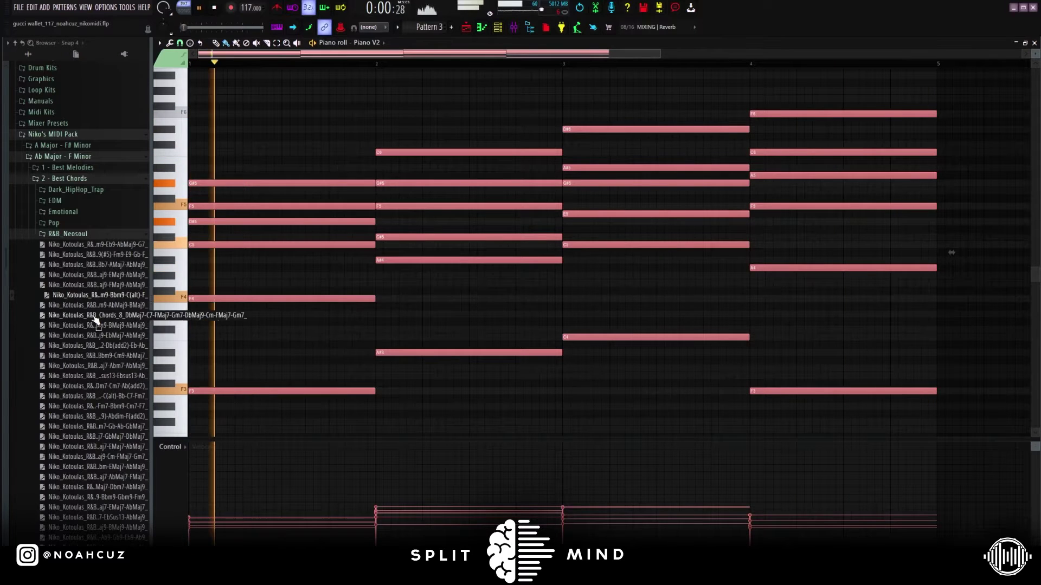
{"action": "left_click_drag", "start_coordinate": [94, 315], "coordinate": [422, 135]}
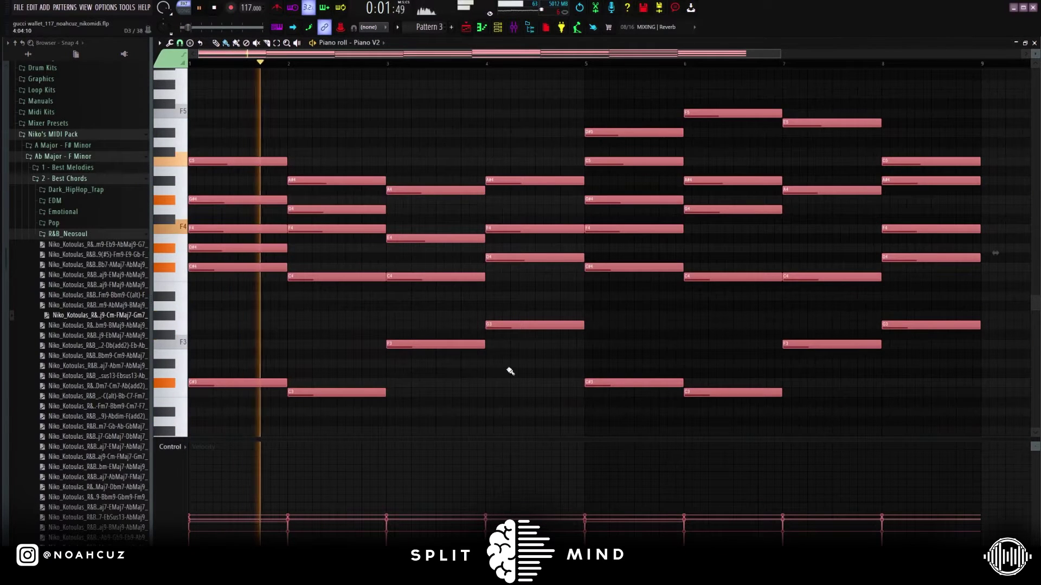
{"action": "key", "text": "ctrl+d"}
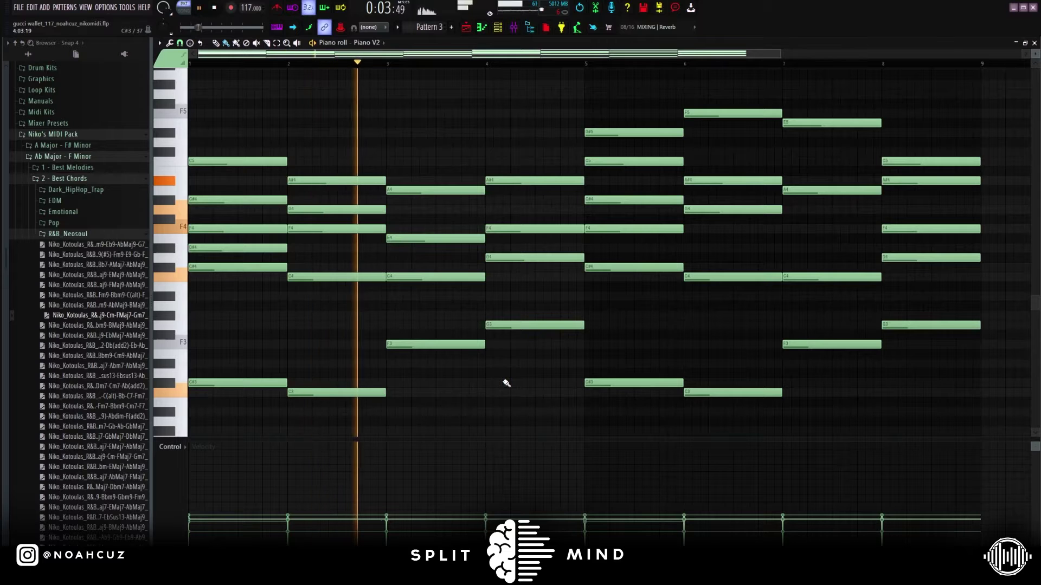
{"action": "left_click_drag", "start_coordinate": [98, 335], "coordinate": [395, 353]}
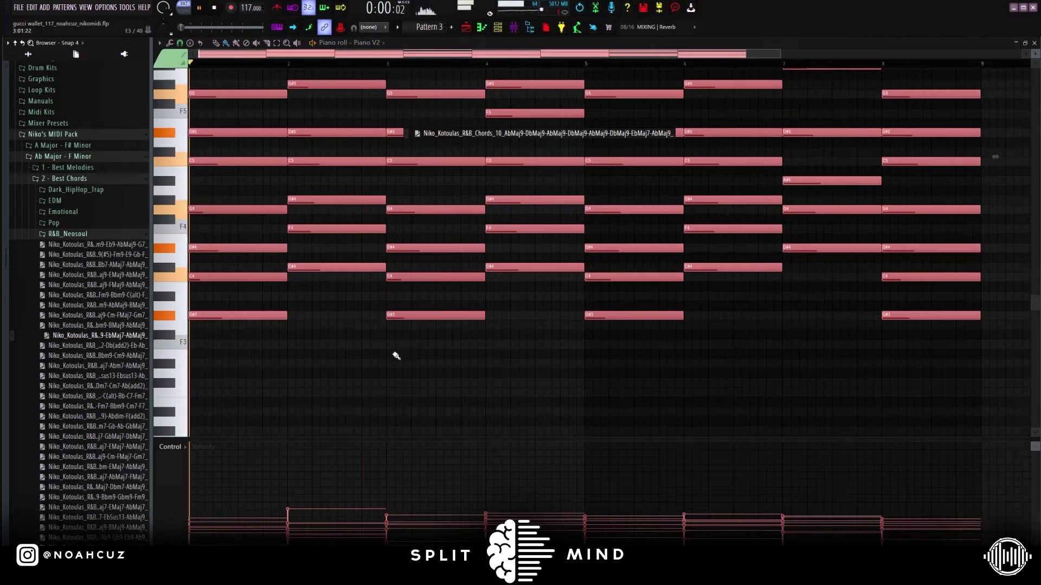
{"action": "key", "text": "ctrl+d"}
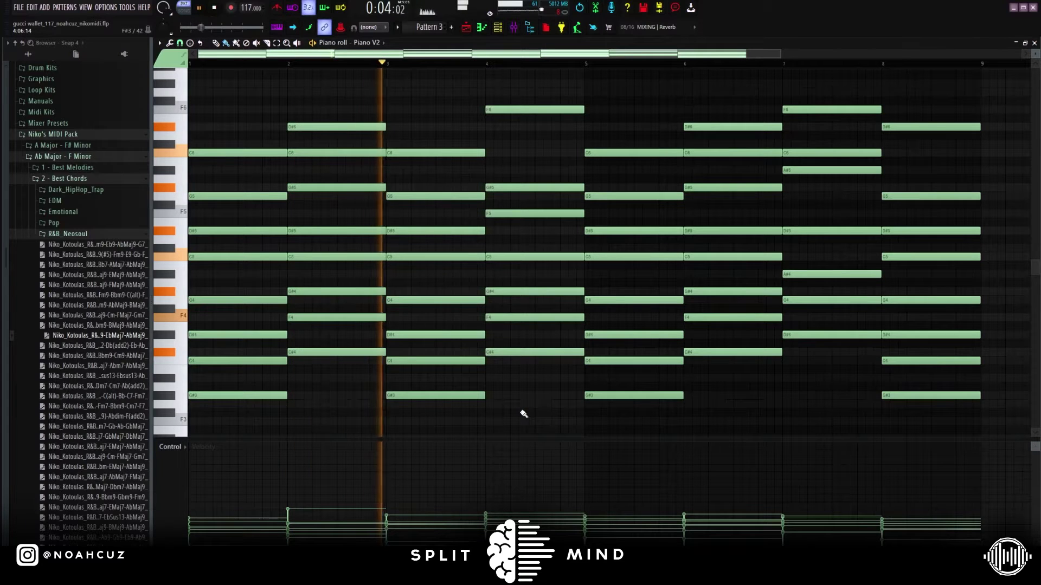
{"action": "key", "text": "space"}
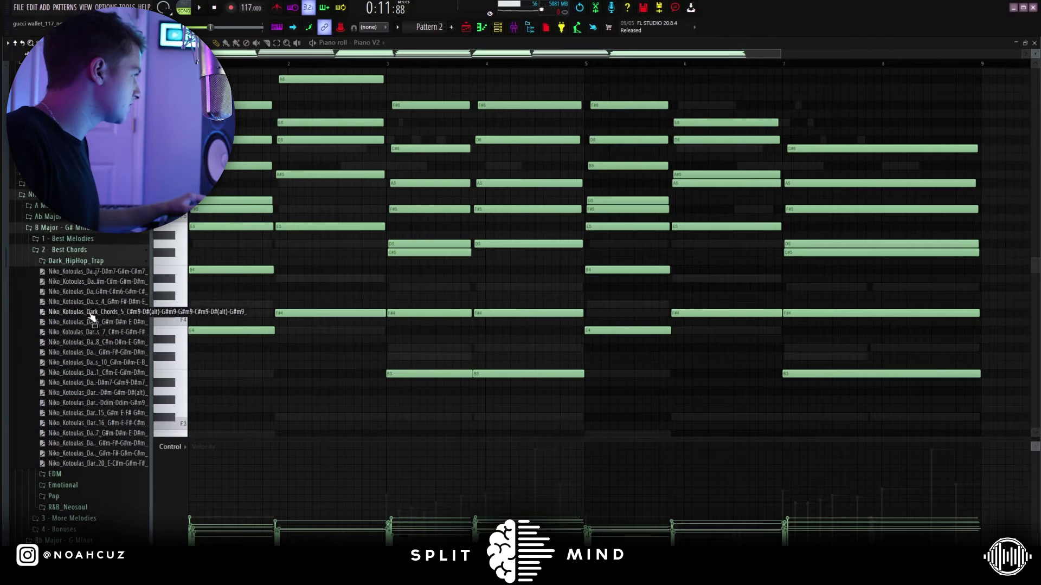
Drop a new chord progression into the Piano V2 piano roll and select the last chord.
{"action": "left_click_drag", "start_coordinate": [277, 340], "coordinate": [406, 384]}
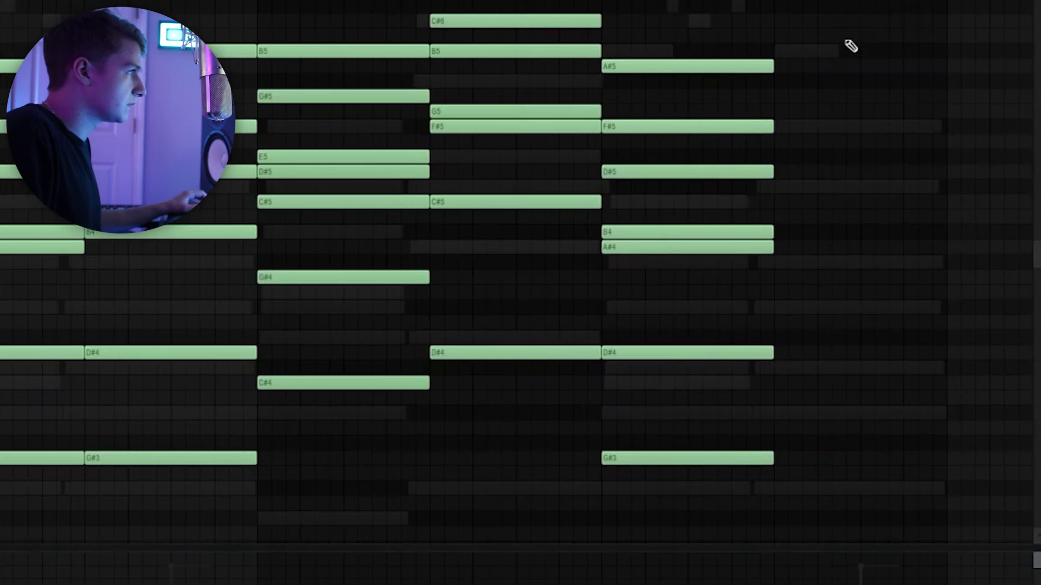
{"action": "left_click_drag", "start_coordinate": [859, 16], "coordinate": [962, 461]}
{"action": "scroll", "coordinate": [327, 96], "scroll_direction": "up", "scroll_amount": 1}
{"action": "left_click_drag", "start_coordinate": [327, 96], "coordinate": [276, 369]}
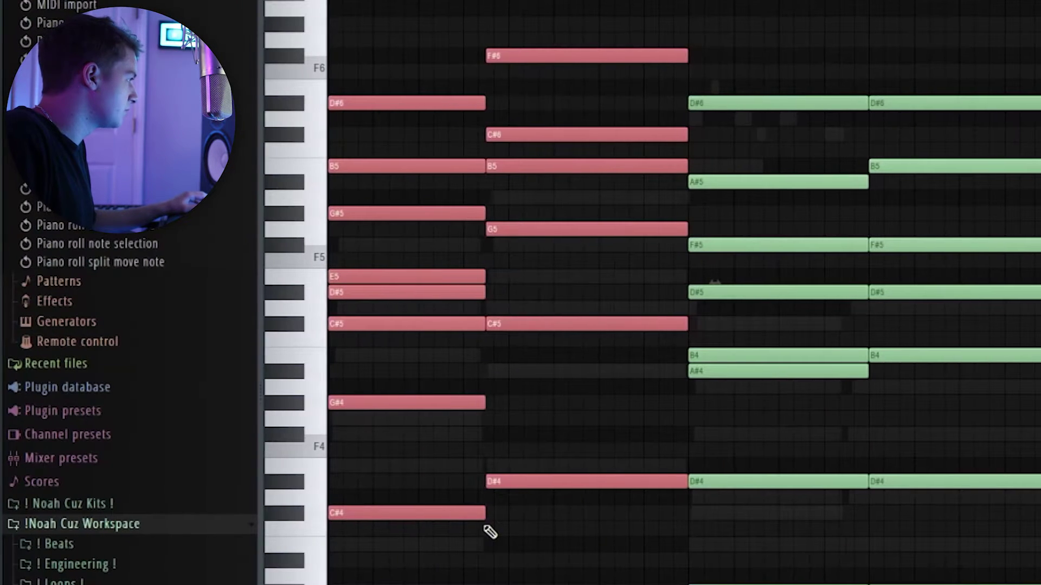
Shift the bar 3–4 and bar 5–6 chord changes earlier, then open the Strumizer.
{"action": "left_click_drag", "start_coordinate": [791, 584], "coordinate": [952, 48]}
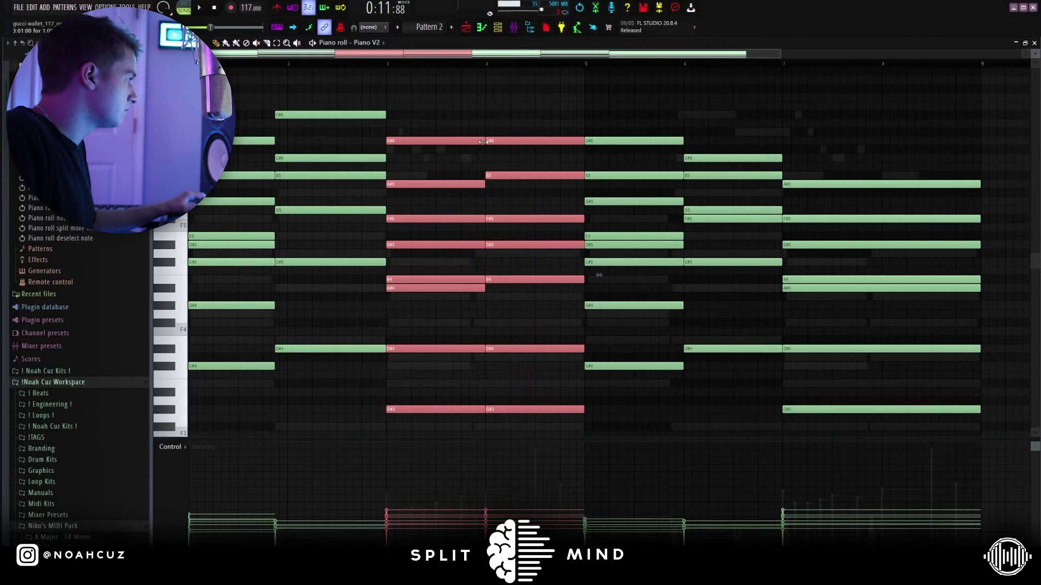
{"action": "left_click_drag", "start_coordinate": [485, 141], "coordinate": [473, 142]}
{"action": "left_click_drag", "start_coordinate": [669, 140], "coordinate": [716, 384]}
{"action": "left_click_drag", "start_coordinate": [685, 141], "coordinate": [671, 139]}
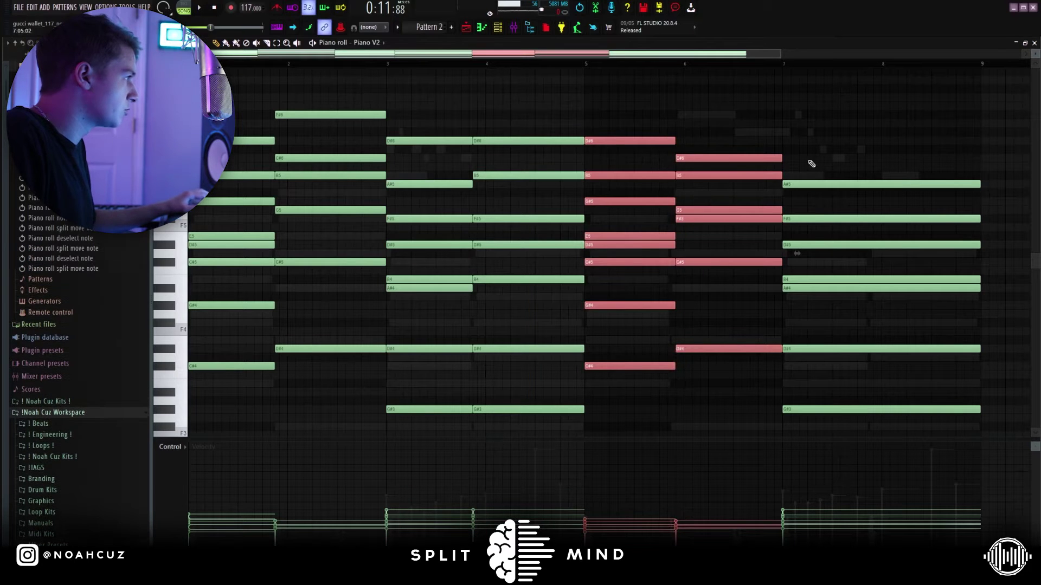
{"action": "key", "text": "ctrl+d"}
{"action": "key", "text": "alt+s"}
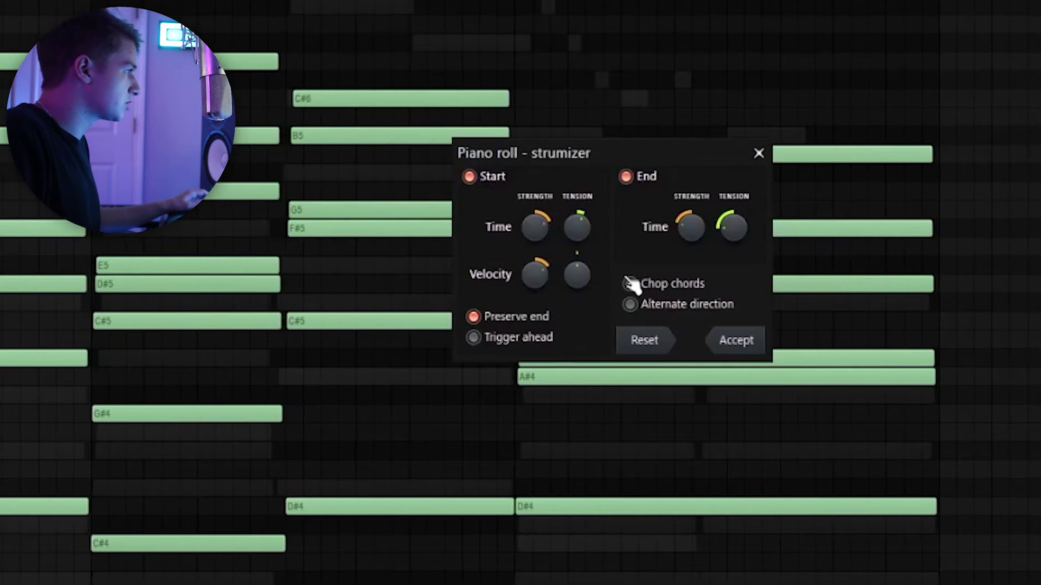
Strum and randomize the Piano V2 chords, transpose them up three semitones, and play them.
{"action": "left_click", "coordinate": [737, 340]}
{"action": "key", "text": "alt+r"}
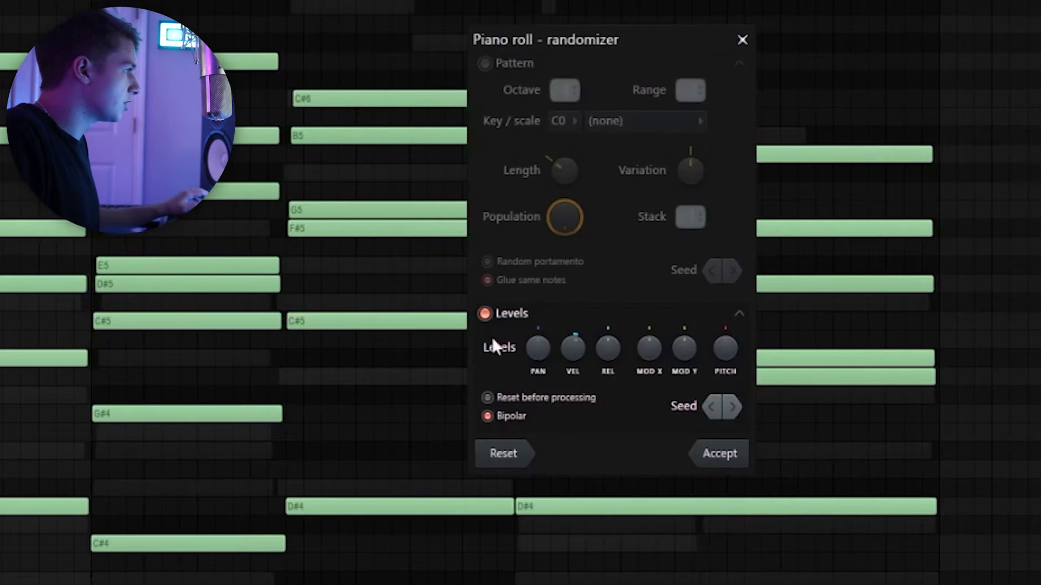
{"action": "left_click", "coordinate": [708, 462]}
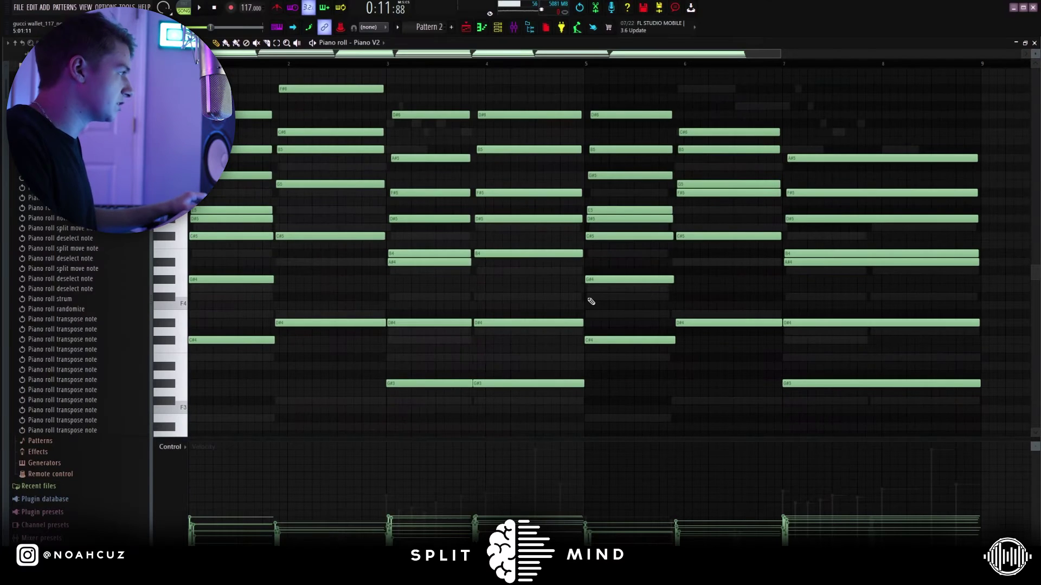
{"action": "key", "text": "Up"}
{"action": "key", "text": "Up"}
{"action": "key", "text": "Up"}
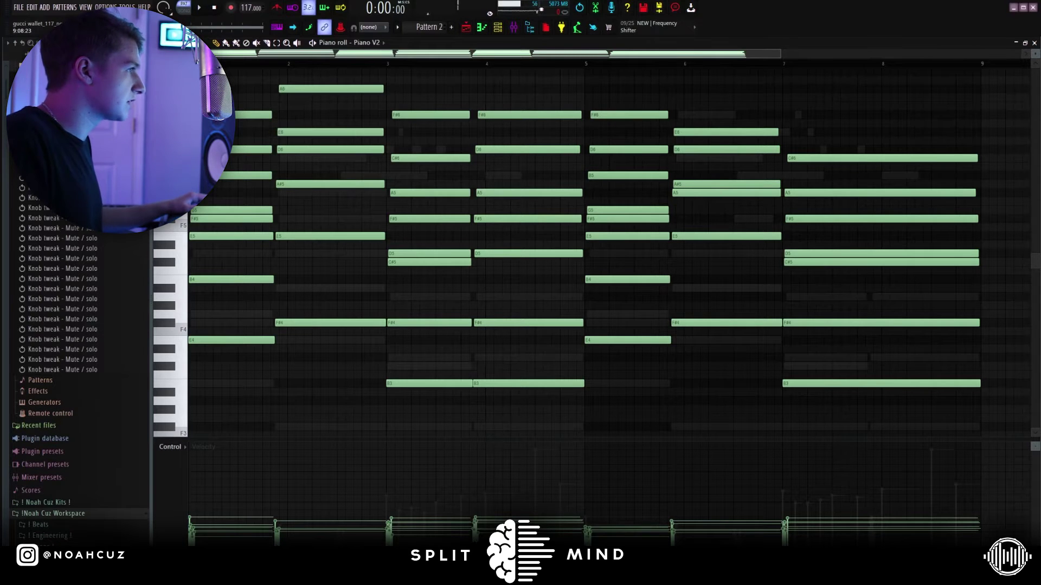
{"action": "key", "text": "space"}
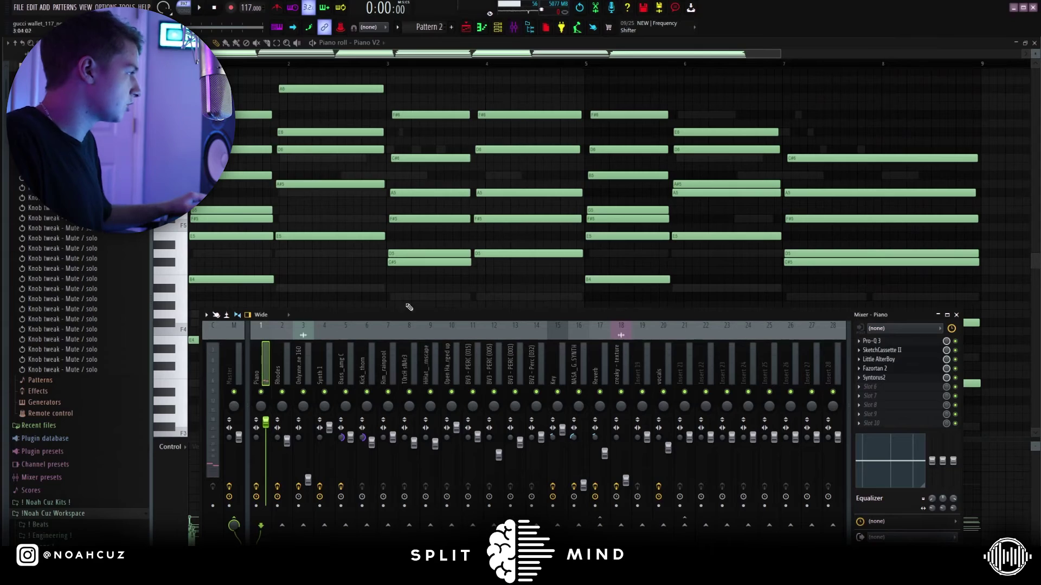
Show the Piano insert's Pro-Q 3, Little AlterBoy and Fazortan 2 effect windows.
{"action": "left_click", "coordinate": [896, 342]}
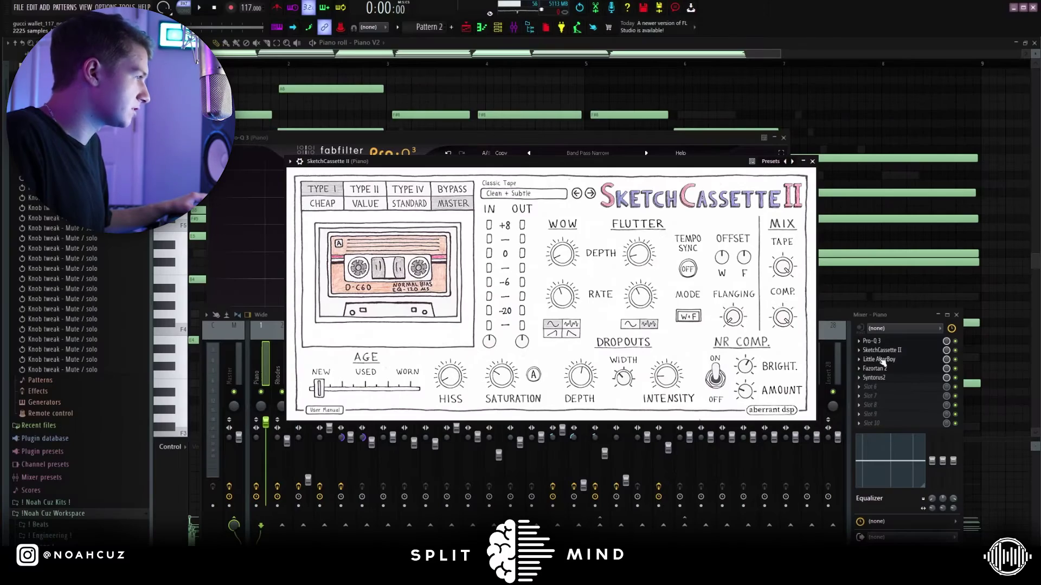
{"action": "left_click", "coordinate": [879, 360]}
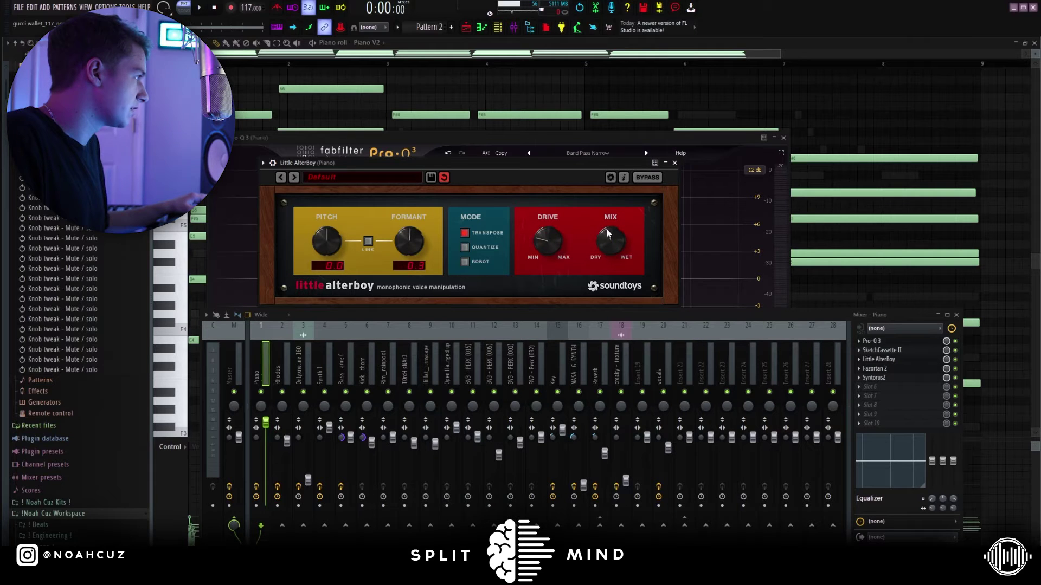
{"action": "left_click", "coordinate": [874, 369]}
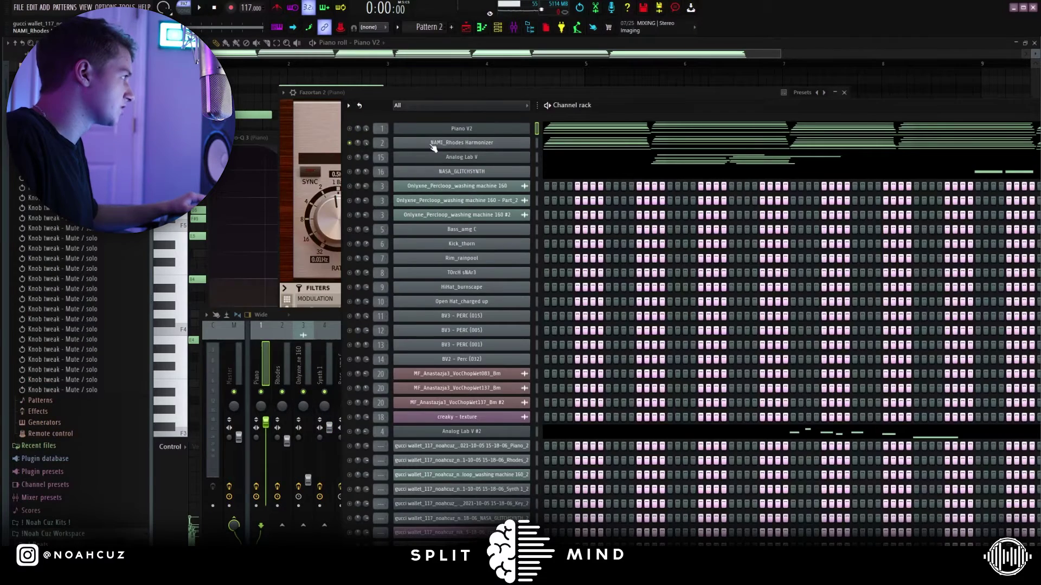
Open the NAMI_Rhodes Harmonizer channel and play its chord part.
{"action": "left_click", "coordinate": [432, 144]}
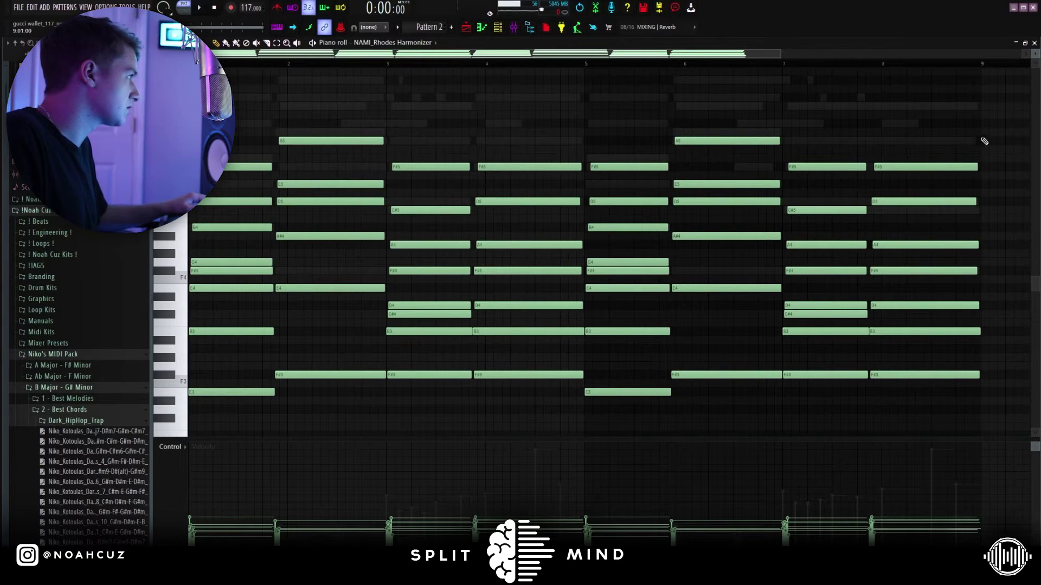
{"action": "key", "text": "space"}
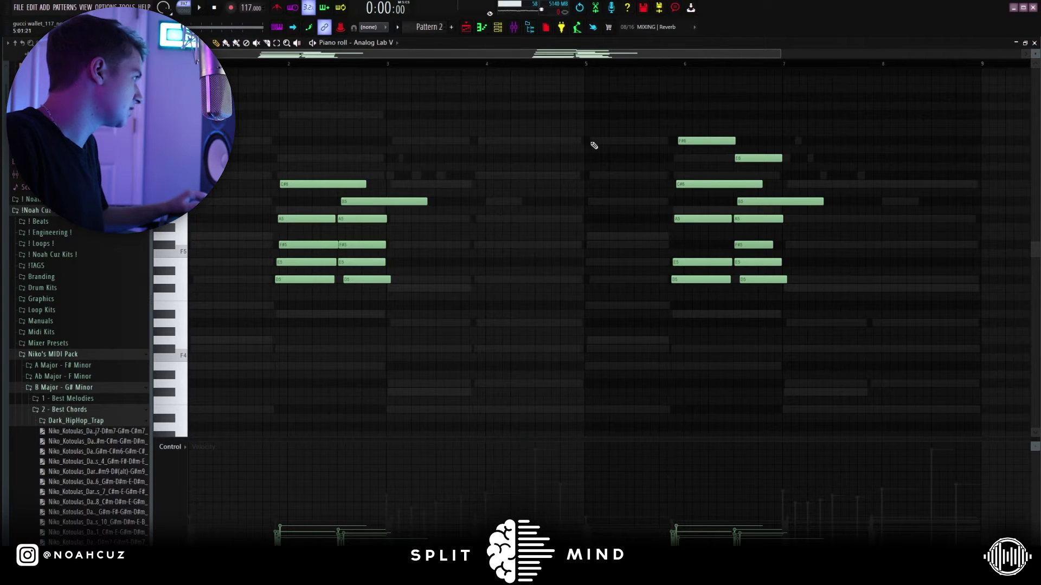
Play back the Analog Lab V part in the piano roll.
{"action": "key", "text": "space"}
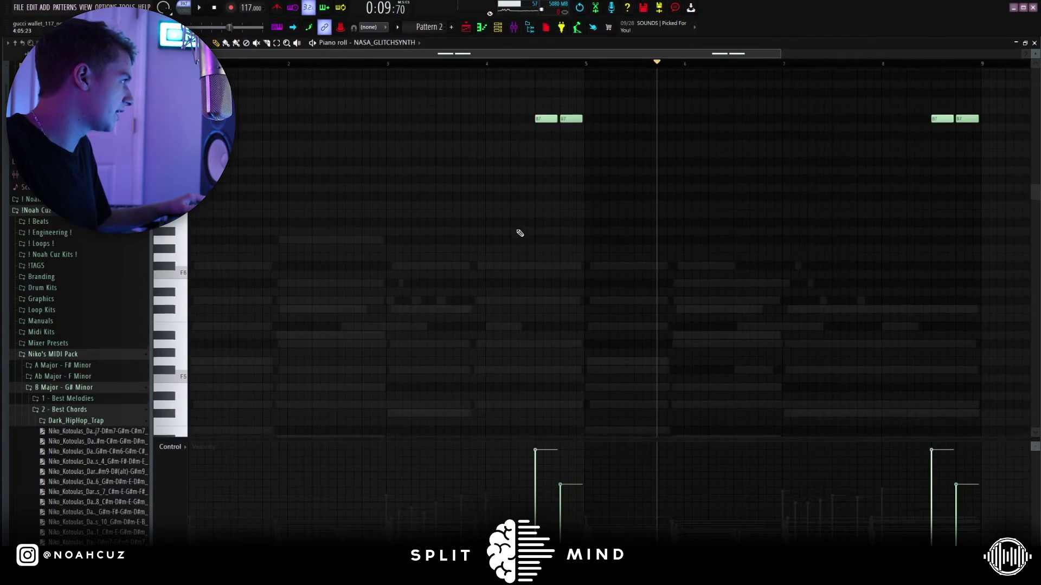
Play the NASA_GLITCHSYNTH notes, then show its ValhallaVintageVerb reverb in the mixer.
{"action": "scroll", "coordinate": [519, 233], "scroll_direction": "up", "scroll_amount": 3}
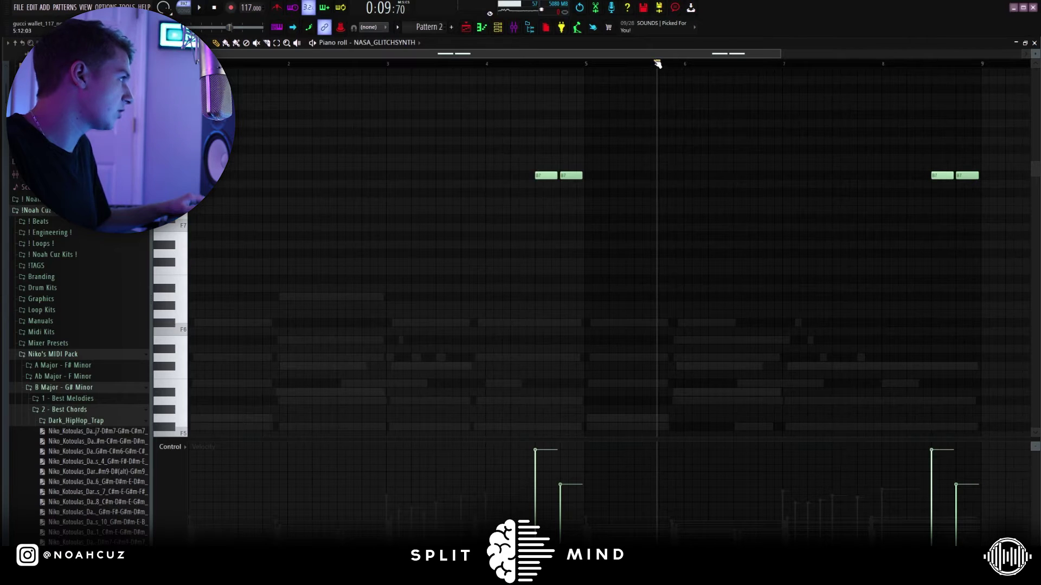
{"action": "key", "text": "space"}
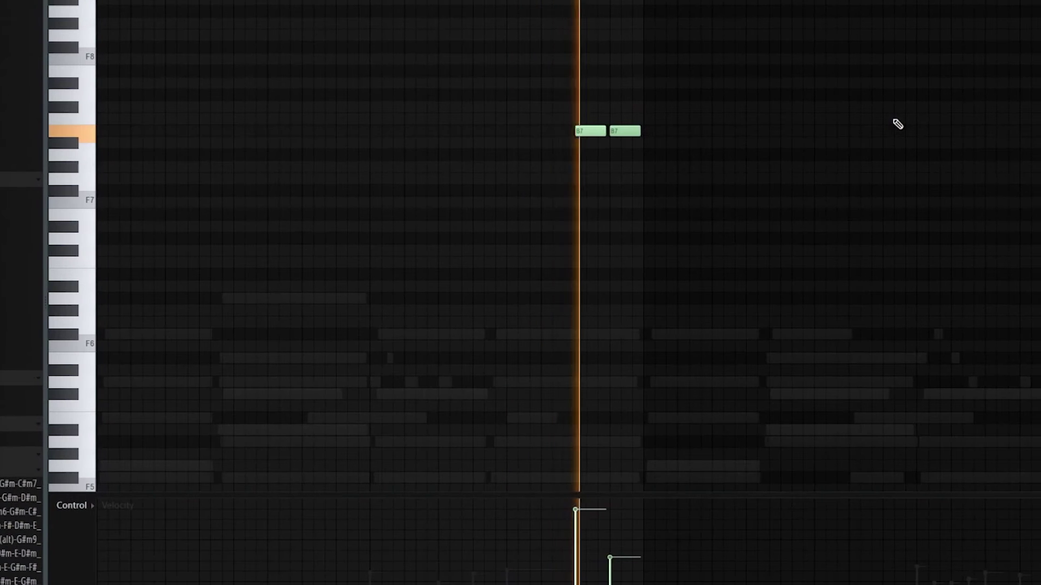
{"action": "key", "text": "space"}
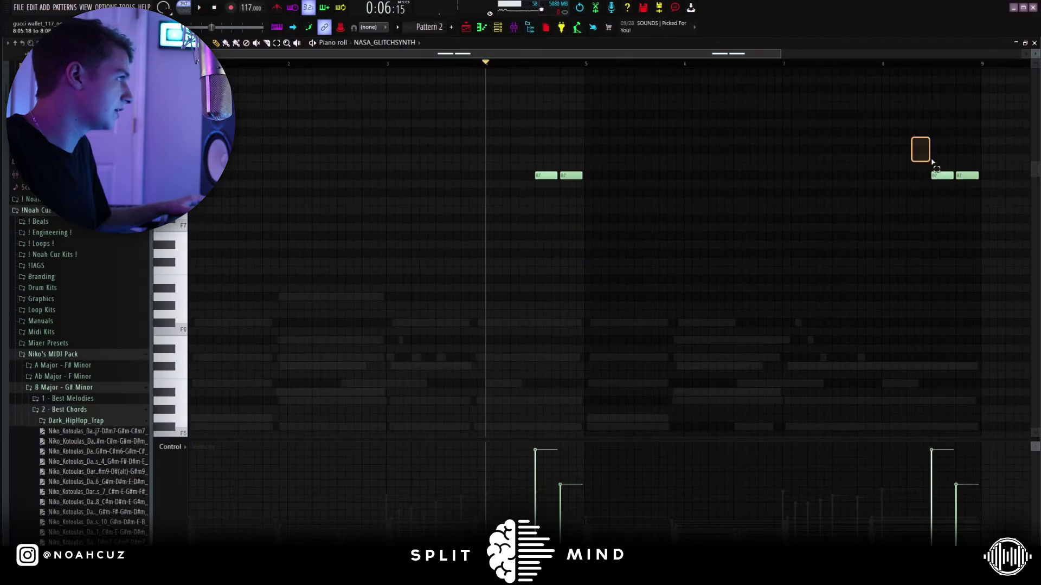
{"action": "left_click", "coordinate": [515, 28]}
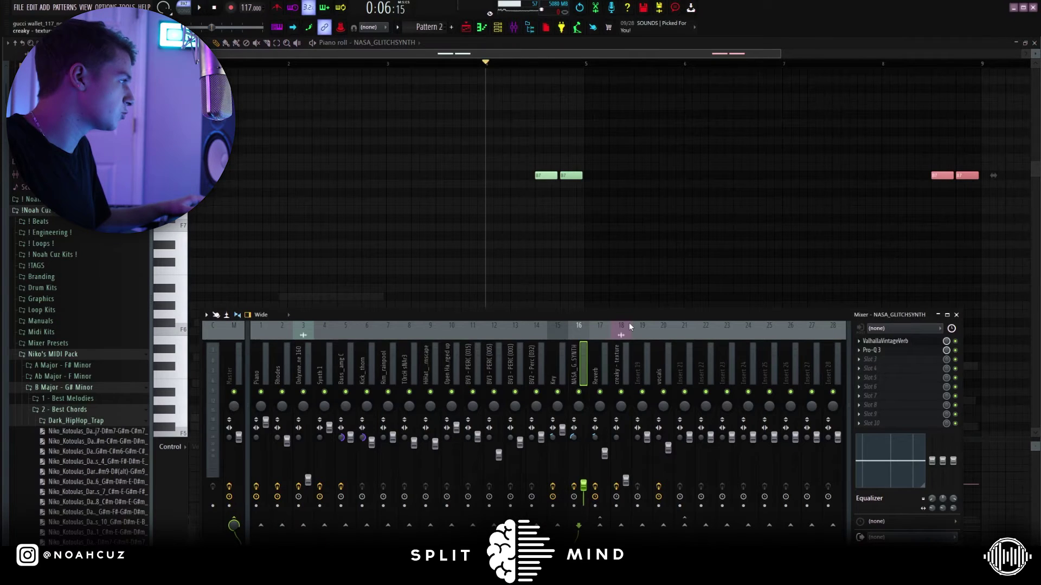
{"action": "left_click", "coordinate": [885, 341]}
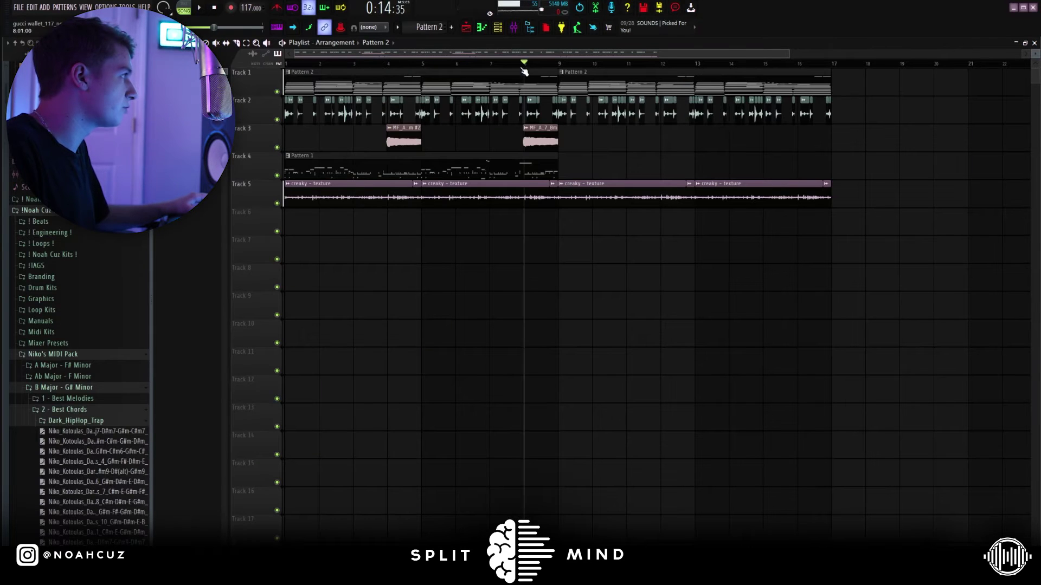
{"action": "key", "text": "space"}
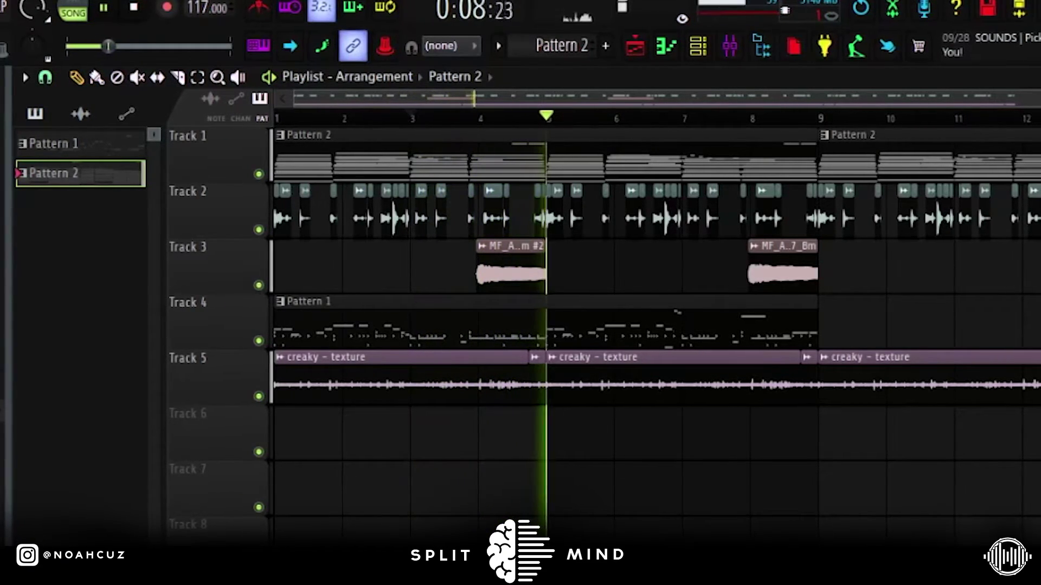
{"action": "left_click", "coordinate": [704, 119]}
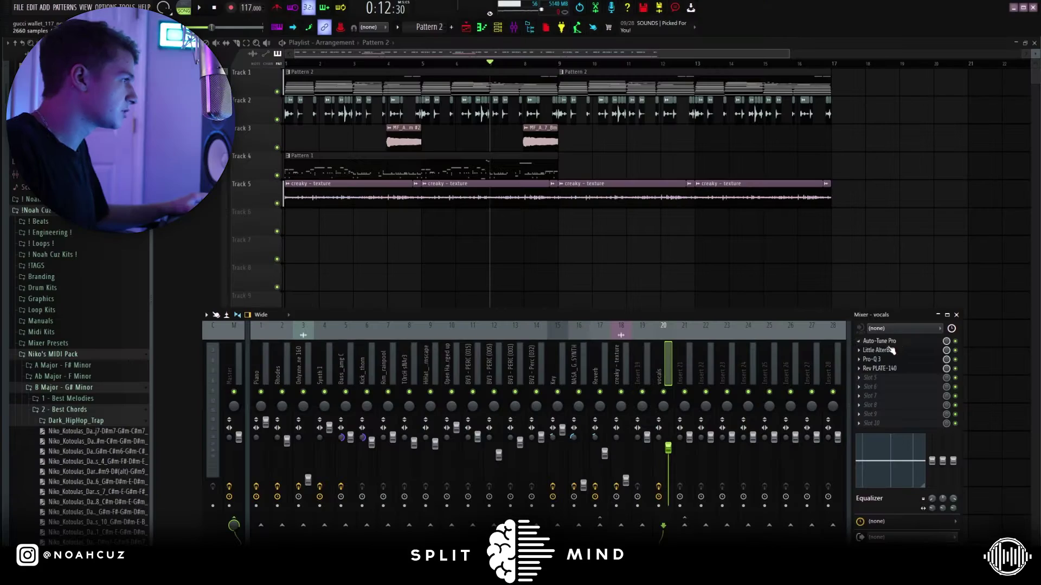
{"action": "left_click", "coordinate": [897, 345]}
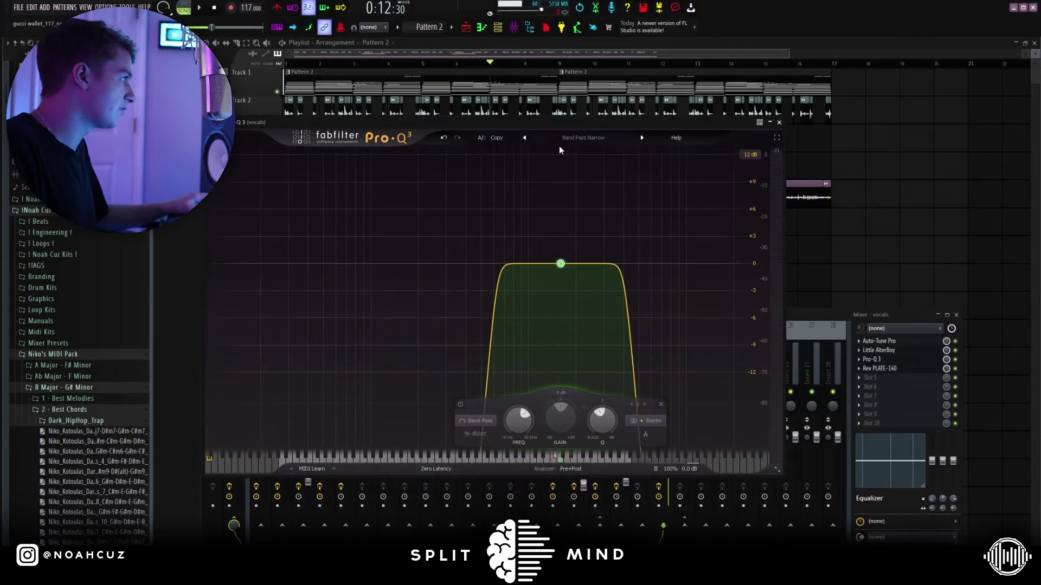
{"action": "left_click", "coordinate": [879, 368]}
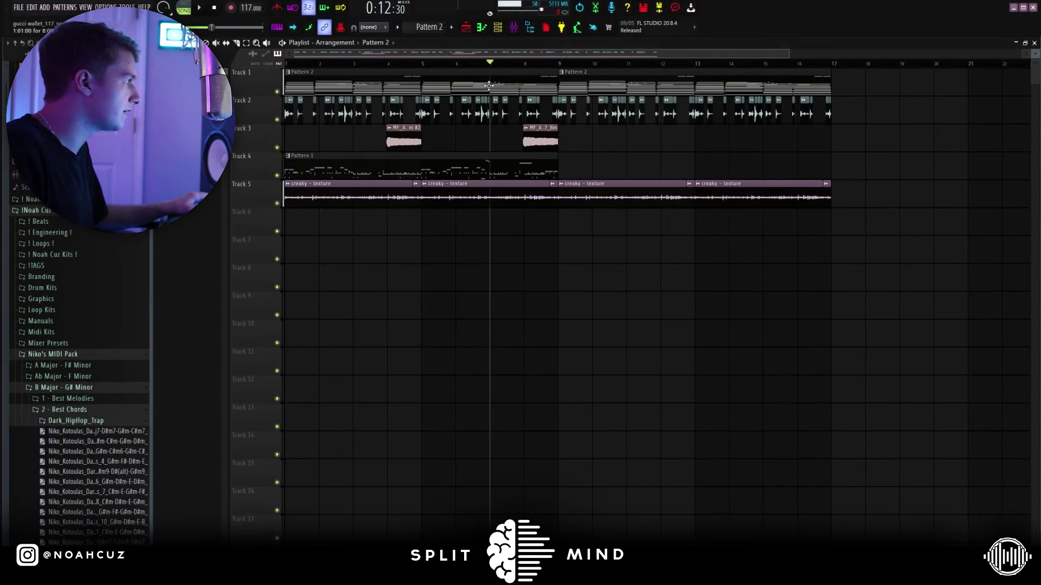
{"action": "key", "text": "F6"}
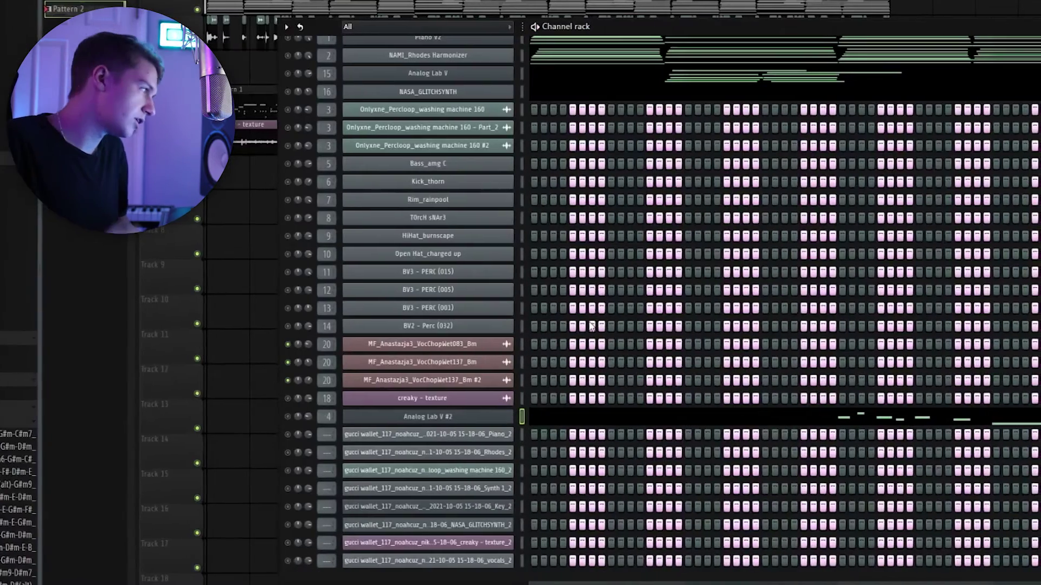
Open the Analog Lab V #2 melody, select both note phrases, and play from bar 7.
{"action": "left_click", "coordinate": [417, 419]}
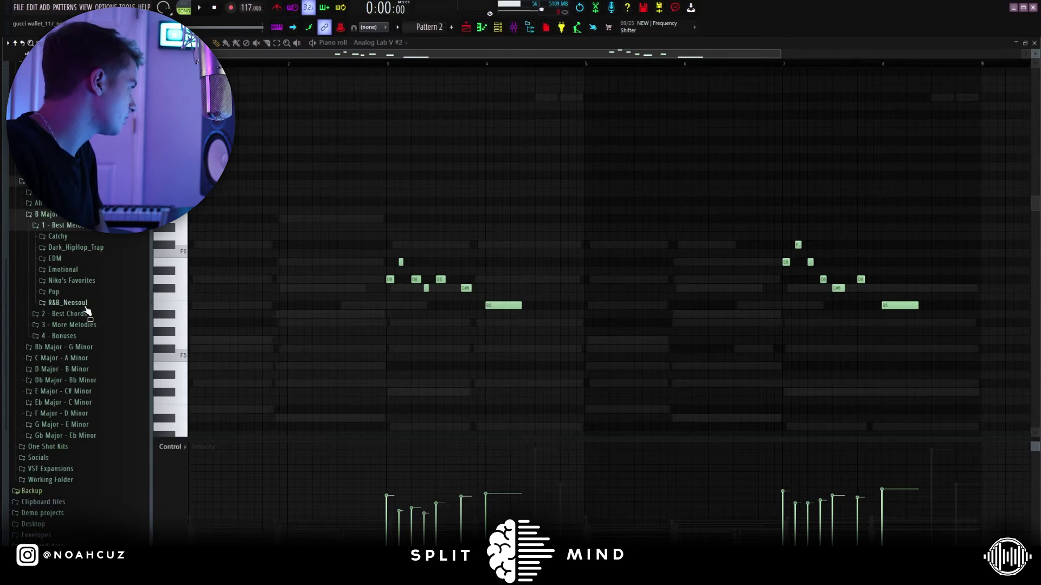
{"action": "left_click", "coordinate": [86, 306]}
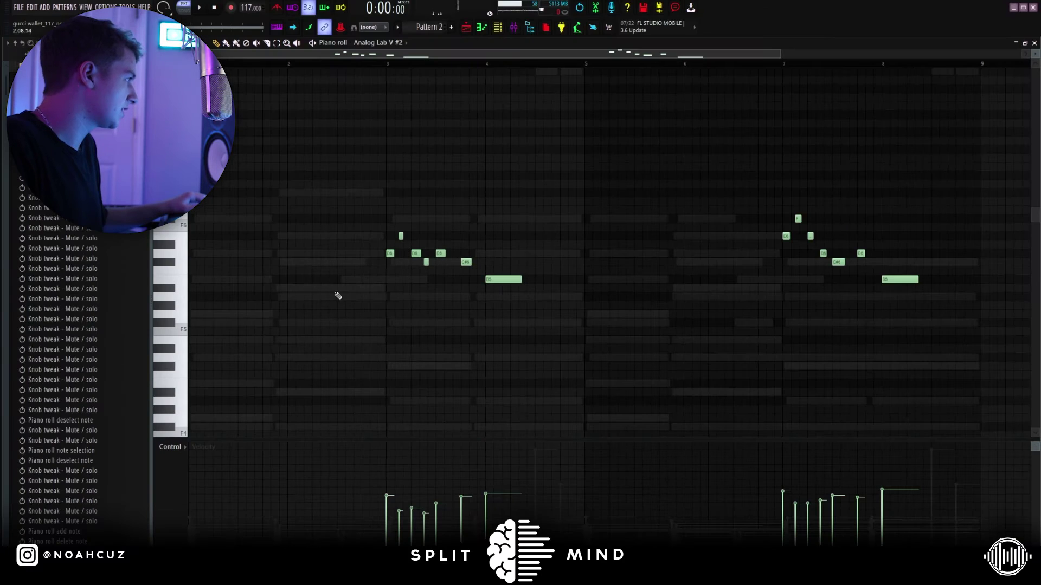
{"action": "left_click_drag", "start_coordinate": [375, 198], "coordinate": [600, 313]}
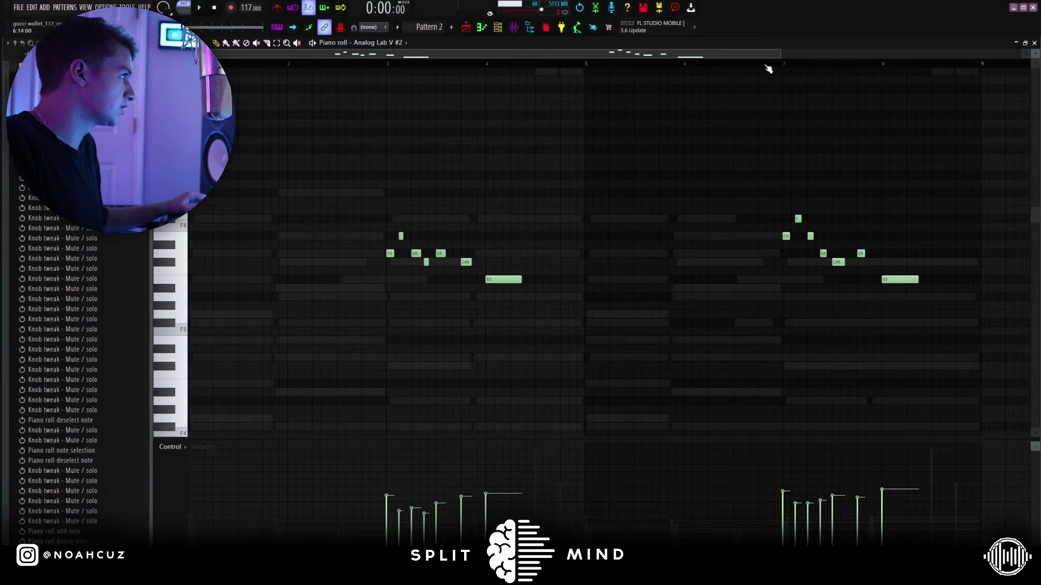
{"action": "left_click_drag", "start_coordinate": [746, 179], "coordinate": [924, 305]}
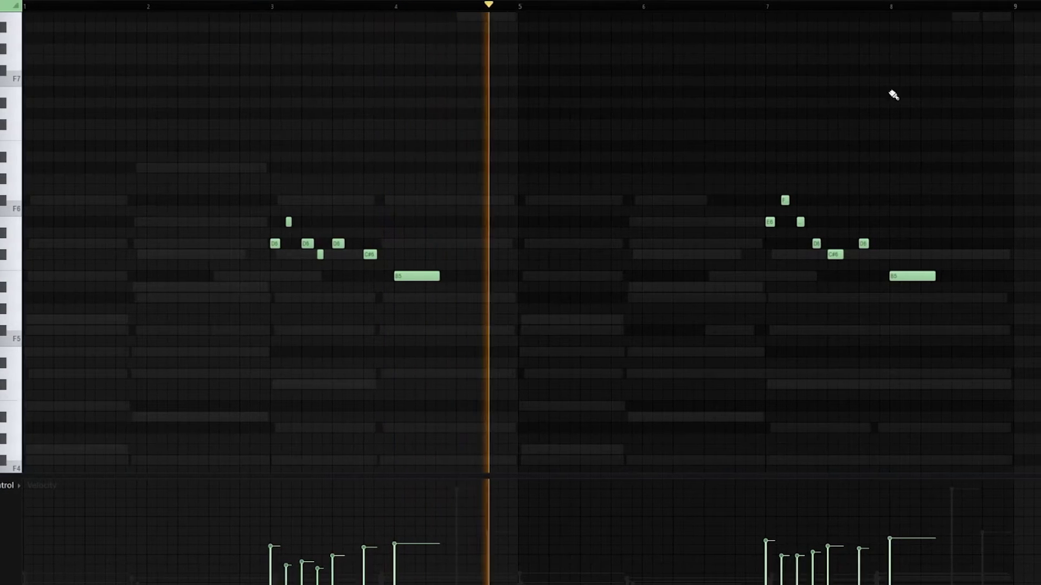
{"action": "left_click", "coordinate": [714, 3]}
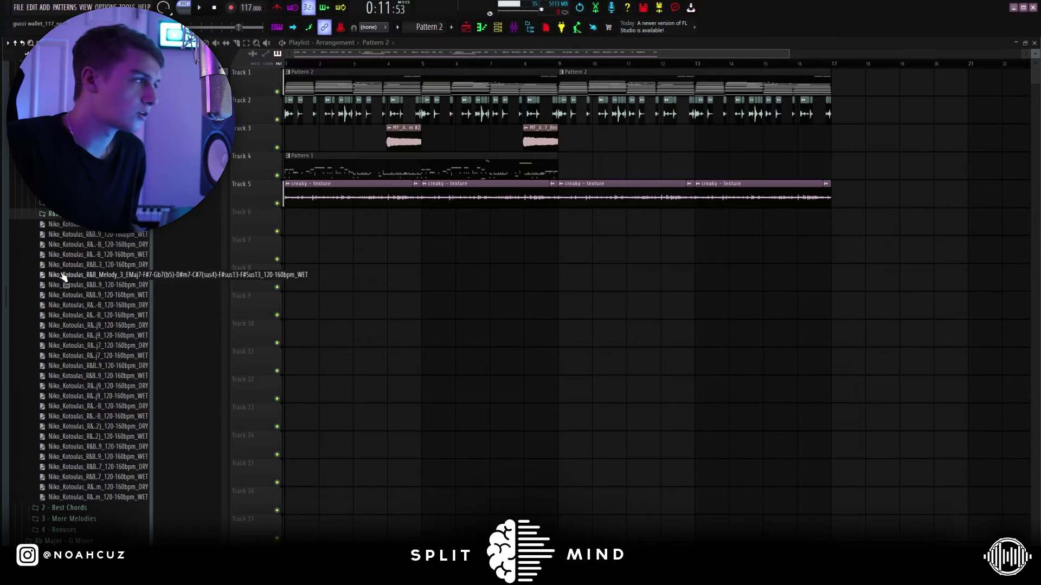
{"action": "key", "text": "F6"}
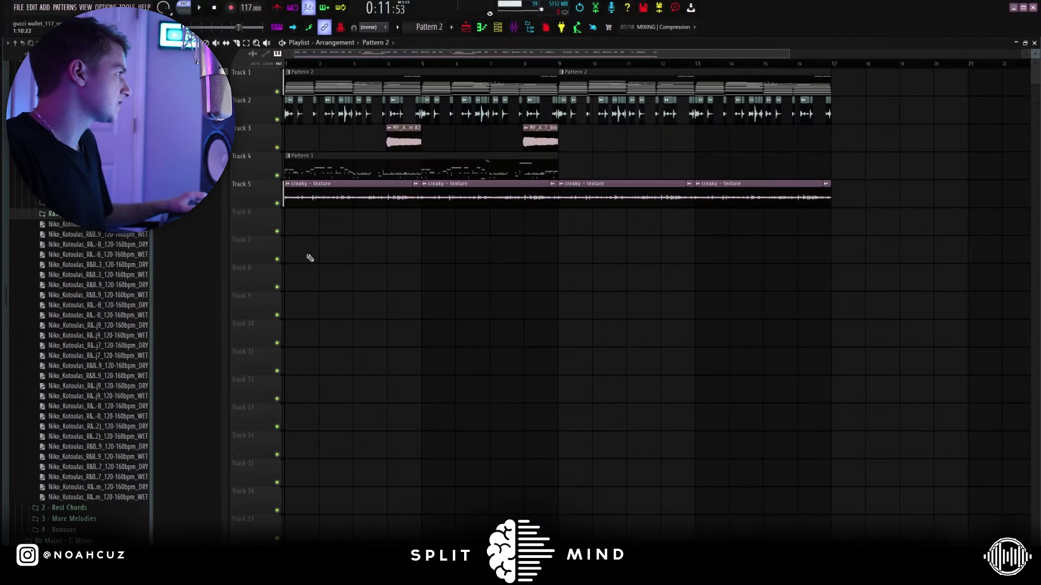
{"action": "key", "text": "F6"}
{"action": "key", "text": "l"}
{"action": "scroll", "coordinate": [287, 112], "scroll_direction": "up", "scroll_amount": 3}
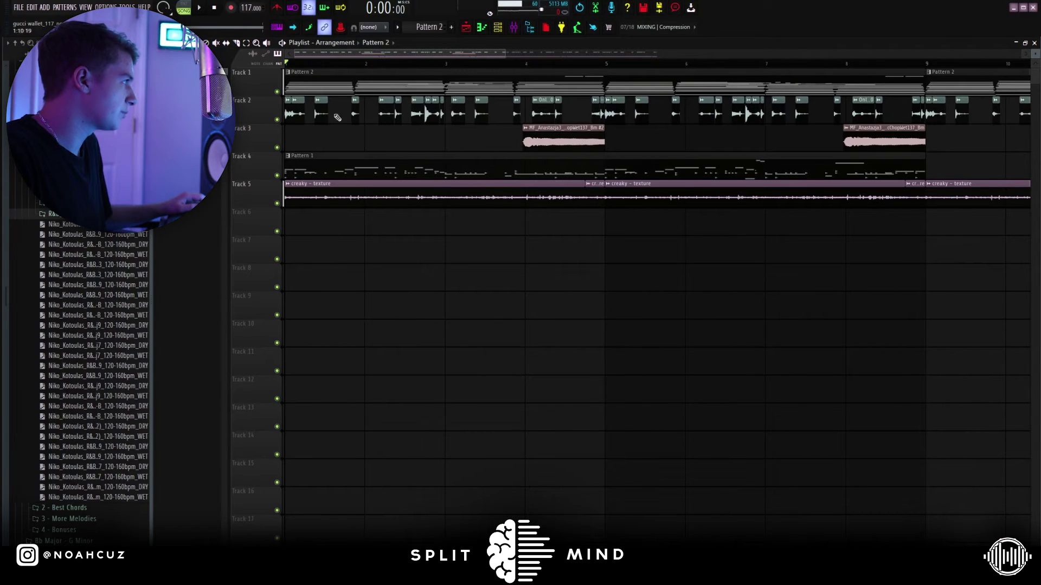
{"action": "double_click", "coordinate": [320, 112]}
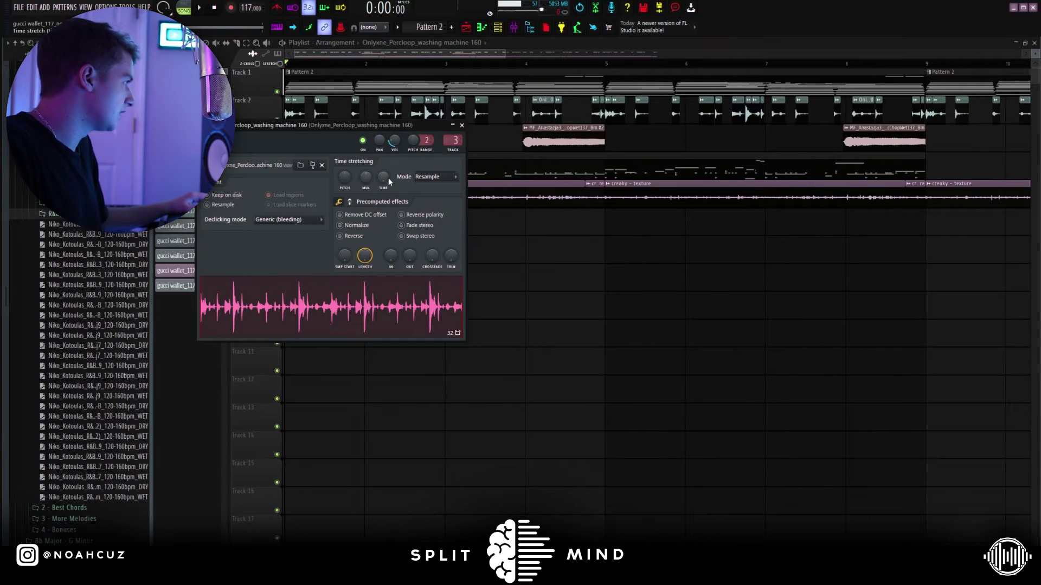
{"action": "key", "text": "Escape"}
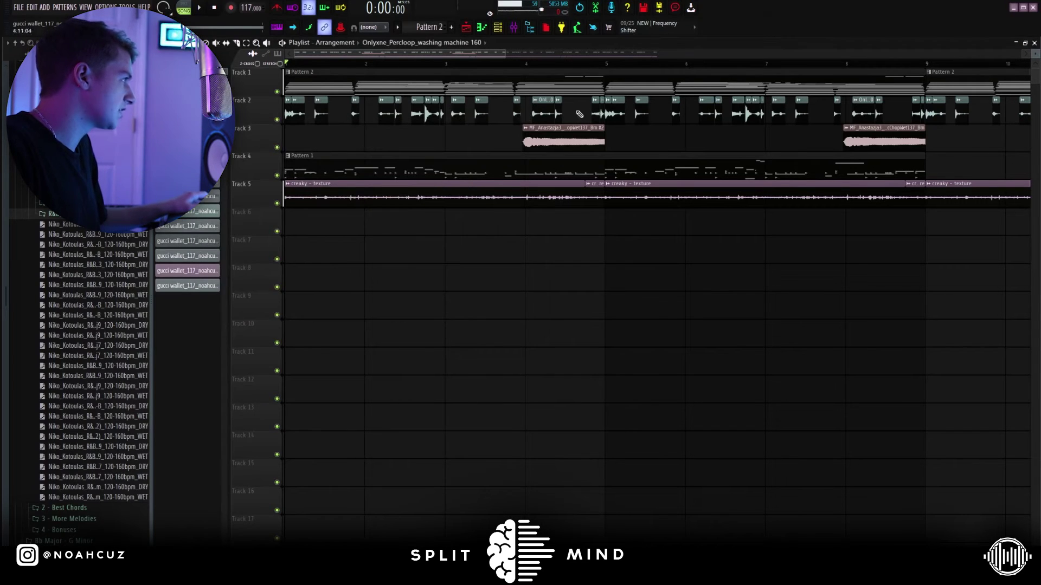
{"action": "scroll", "coordinate": [363, 213], "scroll_direction": "down", "scroll_amount": 2}
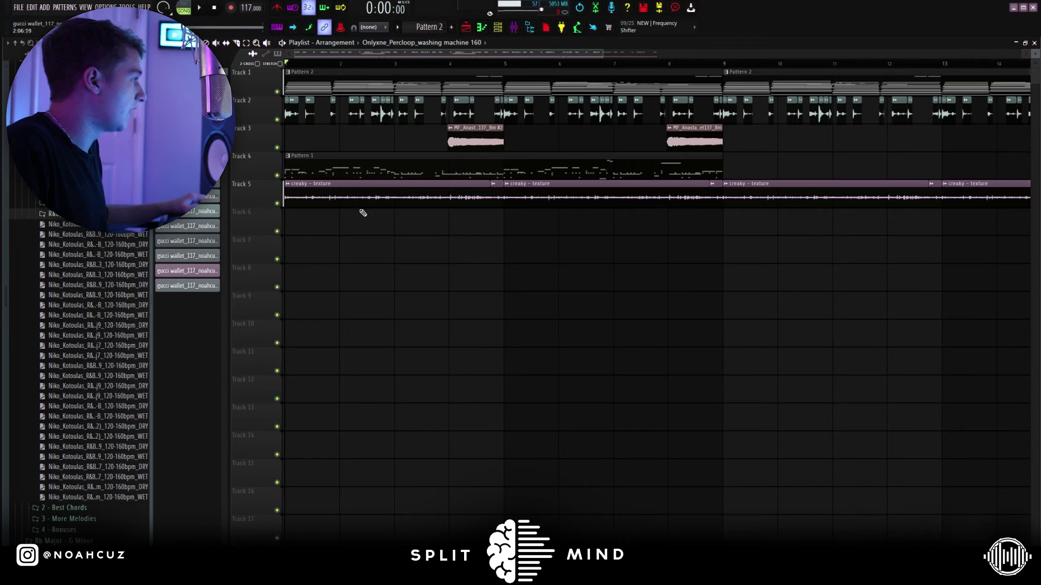
{"action": "left_click", "coordinate": [500, 27]}
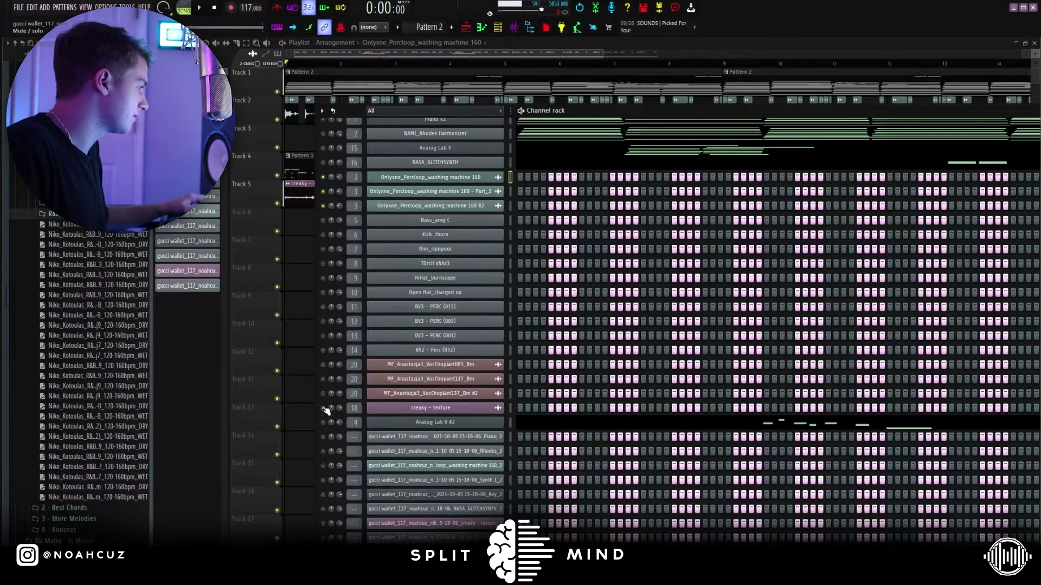
{"action": "key", "text": "F6"}
{"action": "key", "text": "space"}
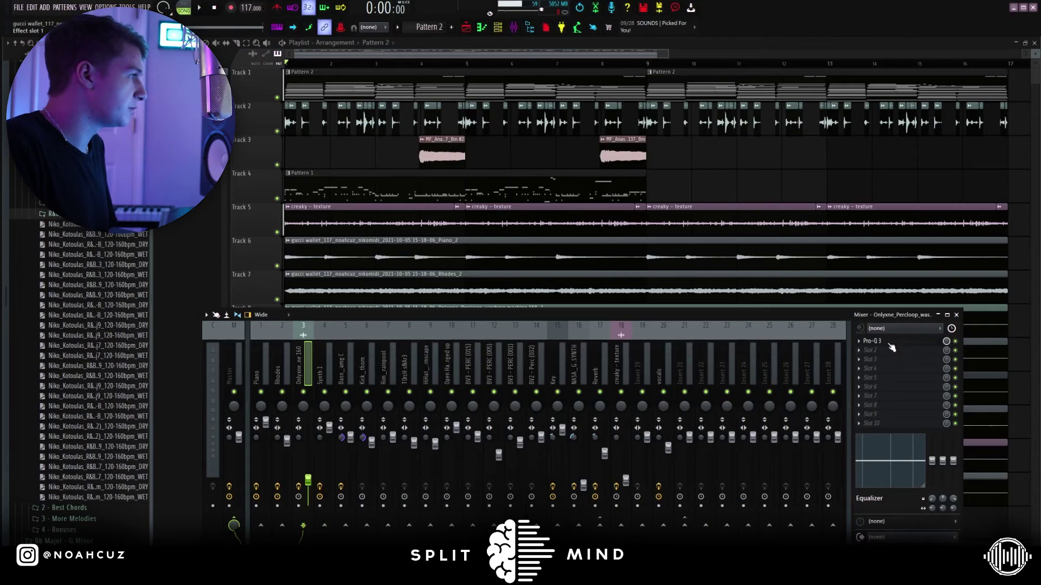
Check, then close, the Pro-Q 3 EQs on the percloop and creaky - texture inserts.
{"action": "left_click", "coordinate": [890, 347]}
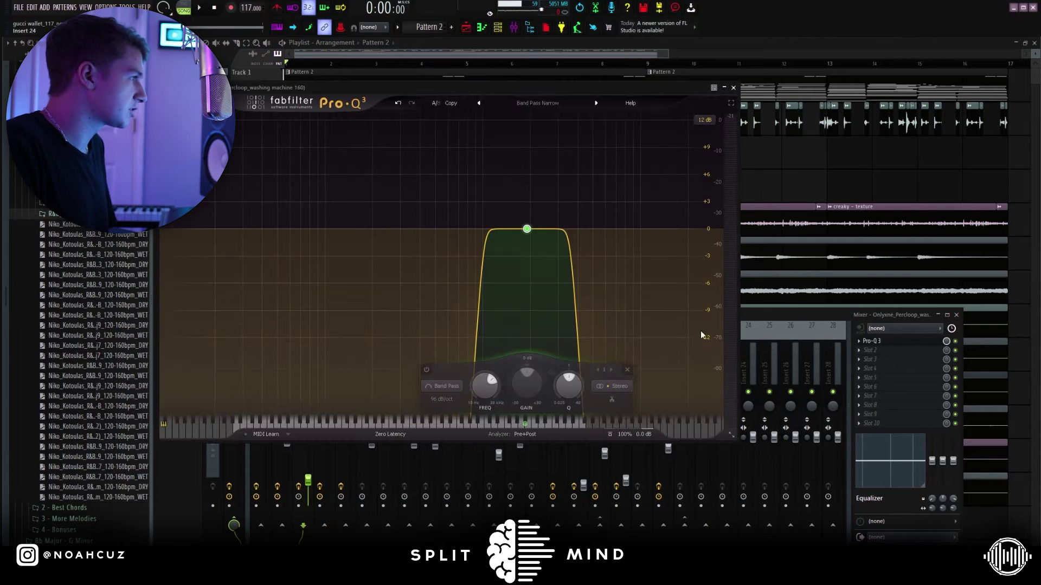
{"action": "left_click", "coordinate": [733, 88]}
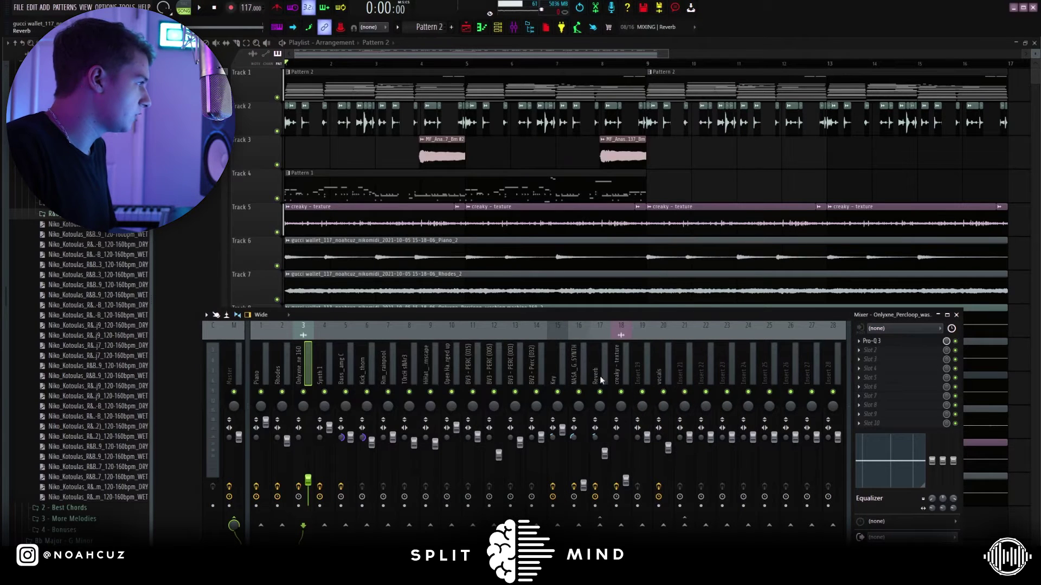
{"action": "left_click", "coordinate": [596, 362]}
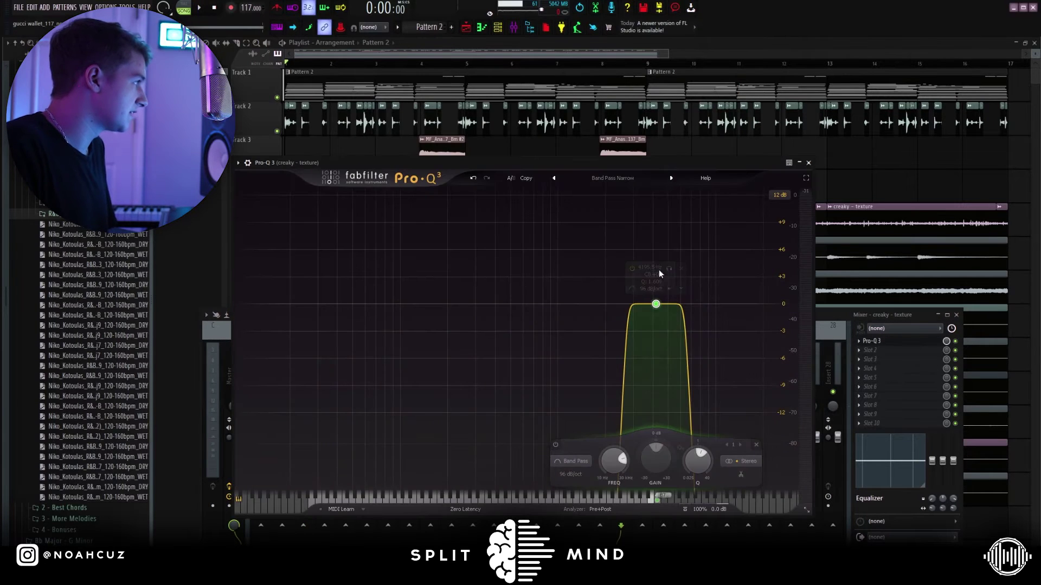
{"action": "left_click", "coordinate": [808, 163]}
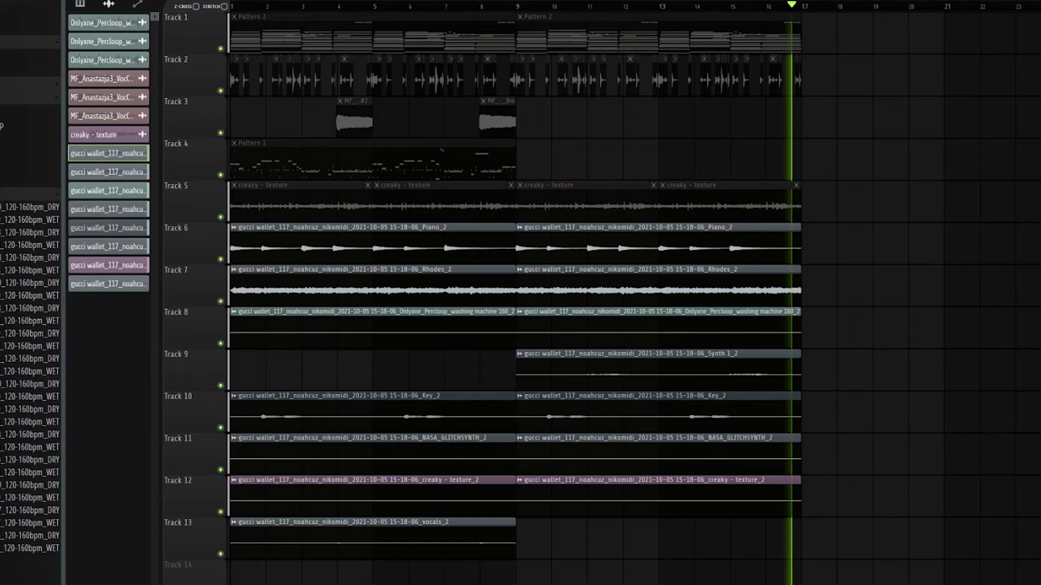
Slice the Track 11 NASA_GLITCHSYNTH clip at bar 5 and copy both pieces across bars 9–17.
{"action": "key", "text": "space"}
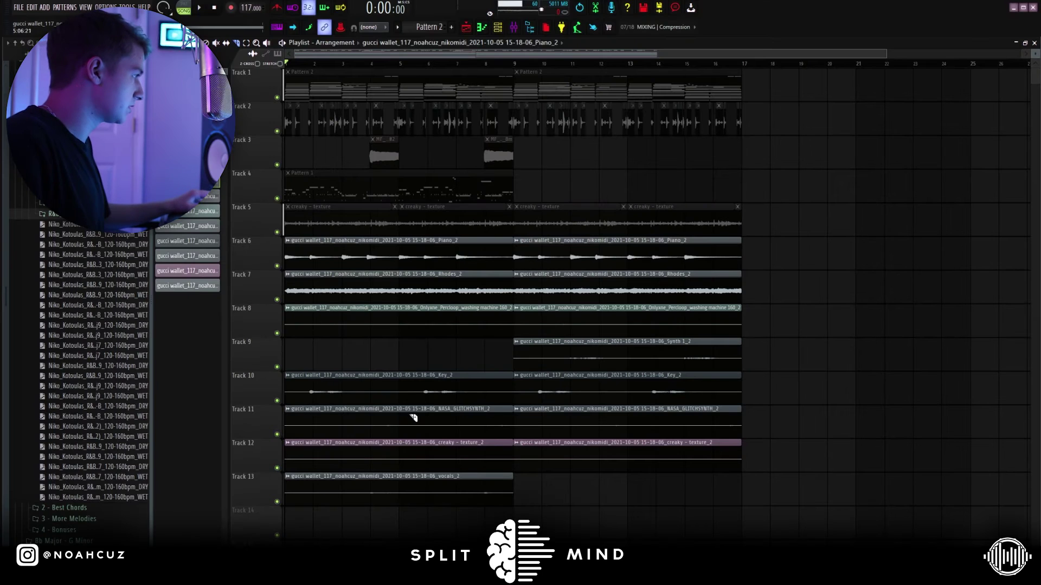
{"action": "left_click", "coordinate": [413, 418]}
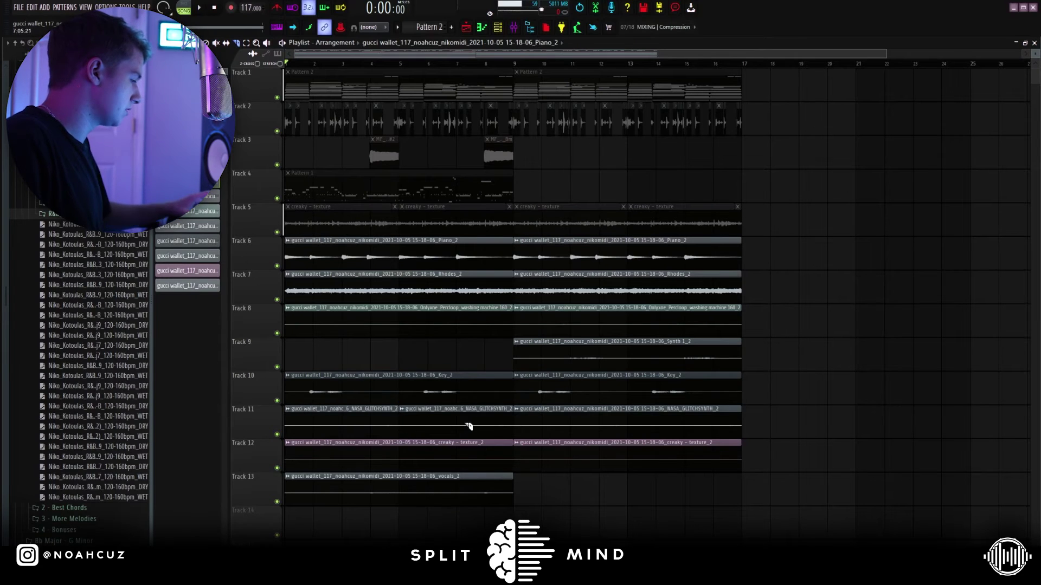
{"action": "left_click", "coordinate": [333, 427], "text": "shift"}
{"action": "left_click_drag", "start_coordinate": [332, 427], "coordinate": [554, 425]}
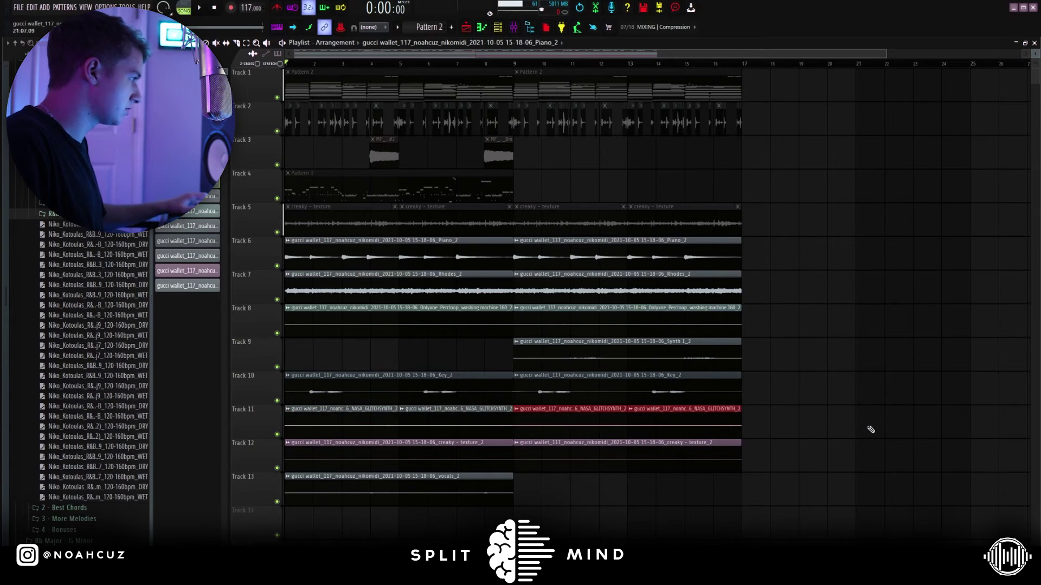
Slice the Track 13 vocals clip, undo it, and bring up the Piano_2 piece's settings.
{"action": "left_click", "coordinate": [399, 491]}
{"action": "left_click", "coordinate": [457, 490]}
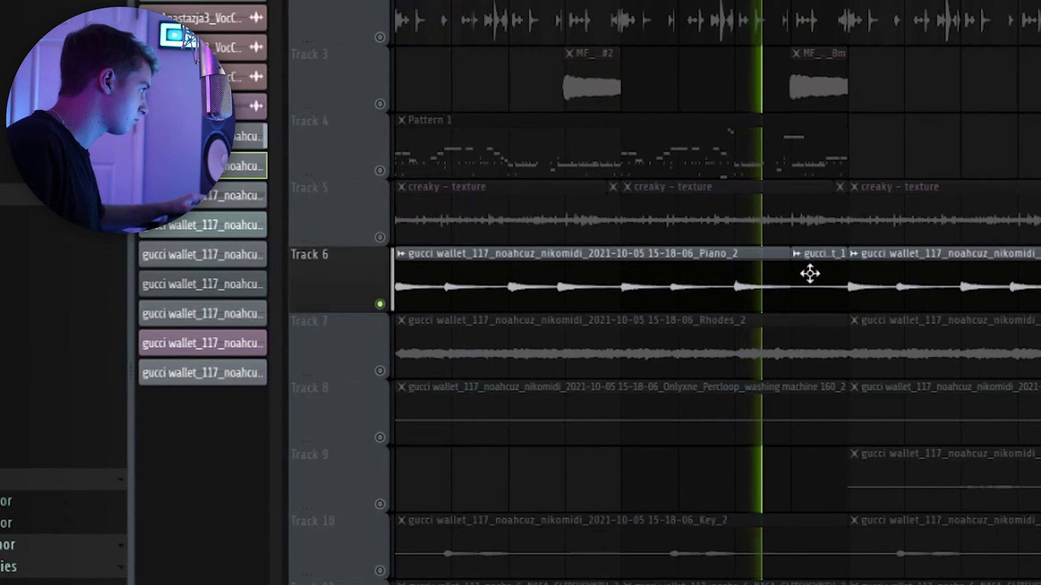
{"action": "double_click", "coordinate": [473, 242]}
Reverse the sliced Piano_2 part, normalize it, lower its volume, and add a fade-in.
{"action": "left_click", "coordinate": [464, 262]}
{"action": "left_click", "coordinate": [430, 339]}
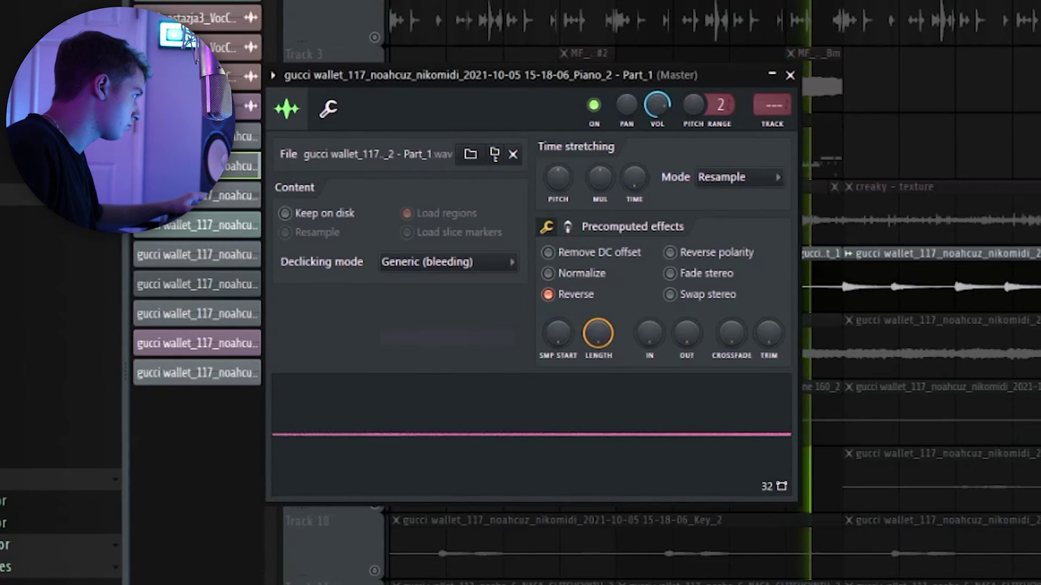
{"action": "key", "text": "Escape"}
{"action": "double_click", "coordinate": [779, 285]}
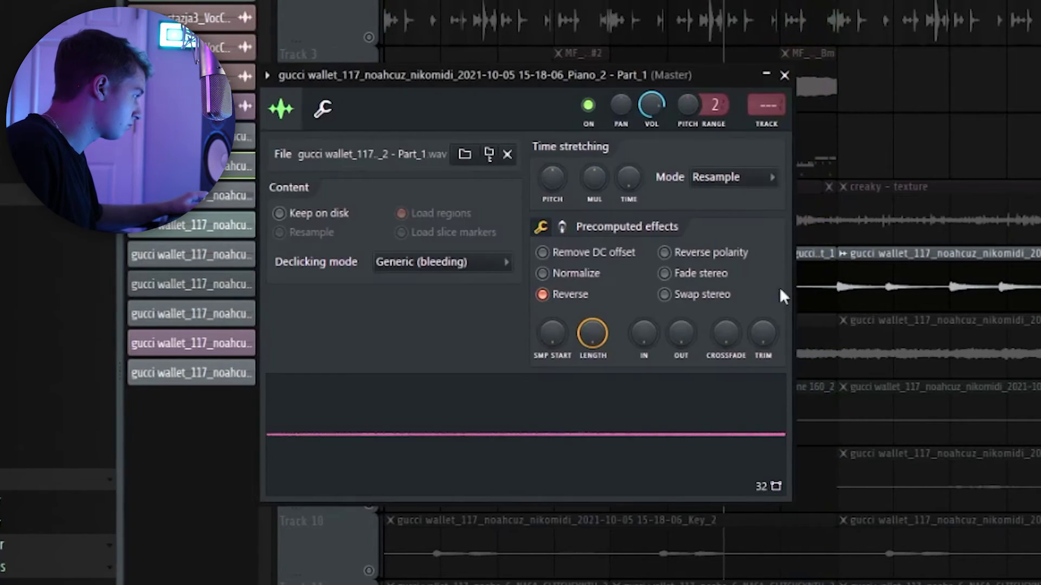
{"action": "left_click", "coordinate": [540, 294]}
{"action": "left_click", "coordinate": [554, 275]}
{"action": "left_click_drag", "start_coordinate": [641, 333], "coordinate": [642, 320]}
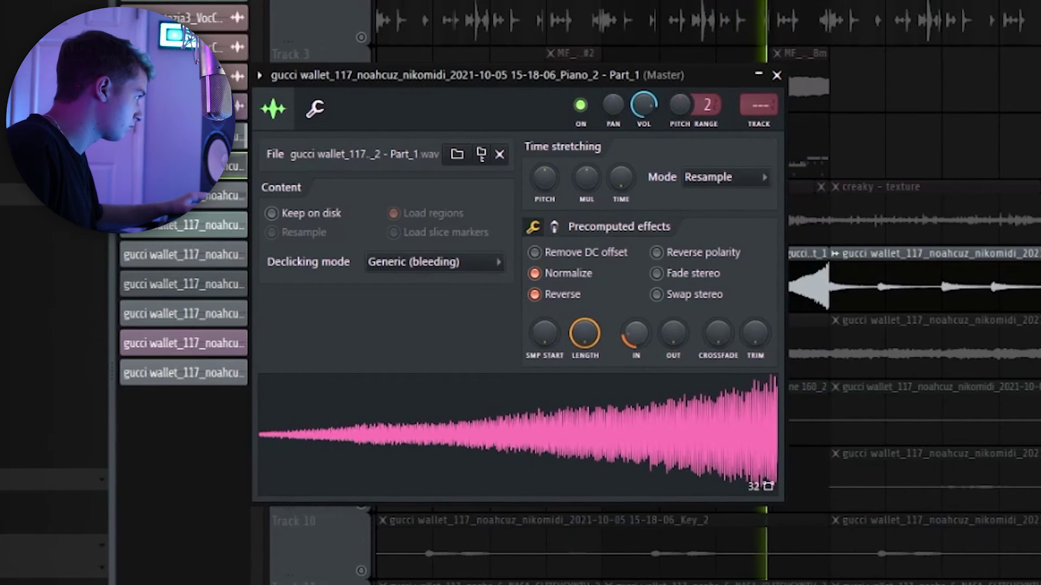
{"action": "left_click_drag", "start_coordinate": [641, 106], "coordinate": [628, 111]}
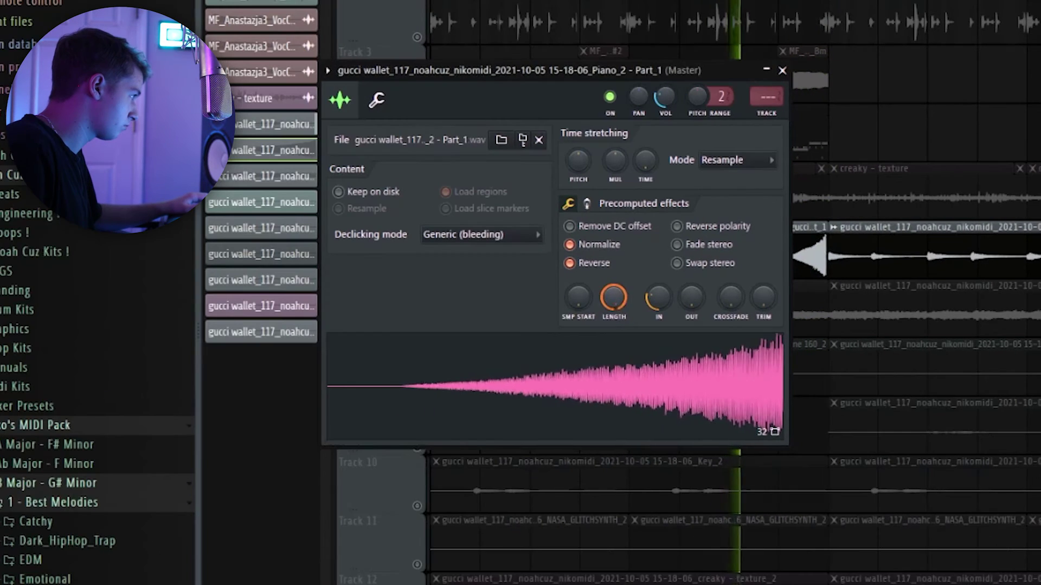
{"action": "left_click_drag", "start_coordinate": [616, 332], "coordinate": [616, 301]}
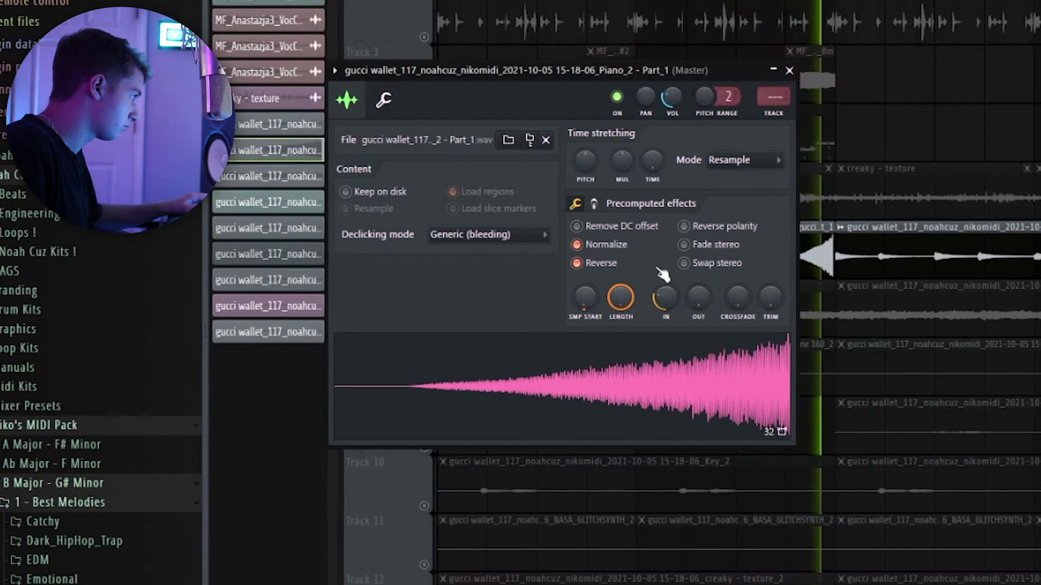
Fit the reversed piano part to 1 bar in Stretch mode, then play the arrangement.
{"action": "right_click", "coordinate": [654, 172]}
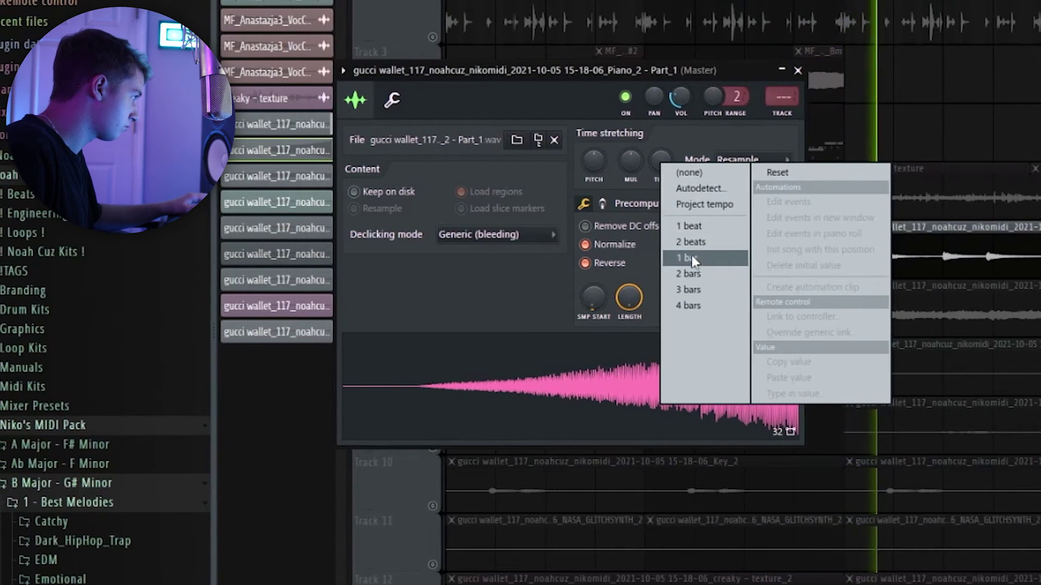
{"action": "left_click", "coordinate": [686, 258]}
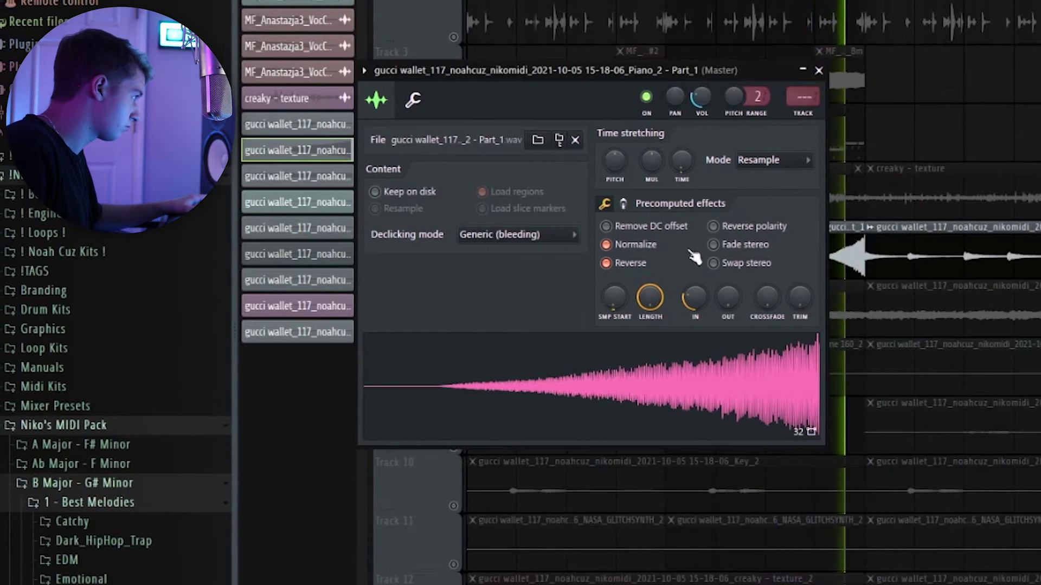
{"action": "left_click", "coordinate": [762, 162]}
{"action": "left_click", "coordinate": [769, 208]}
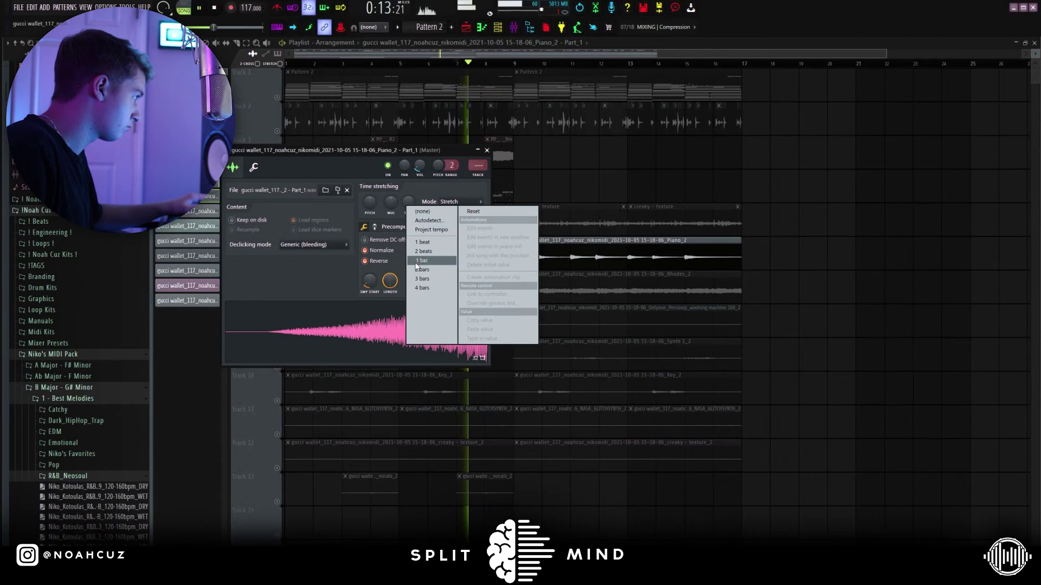
{"action": "key", "text": "Escape"}
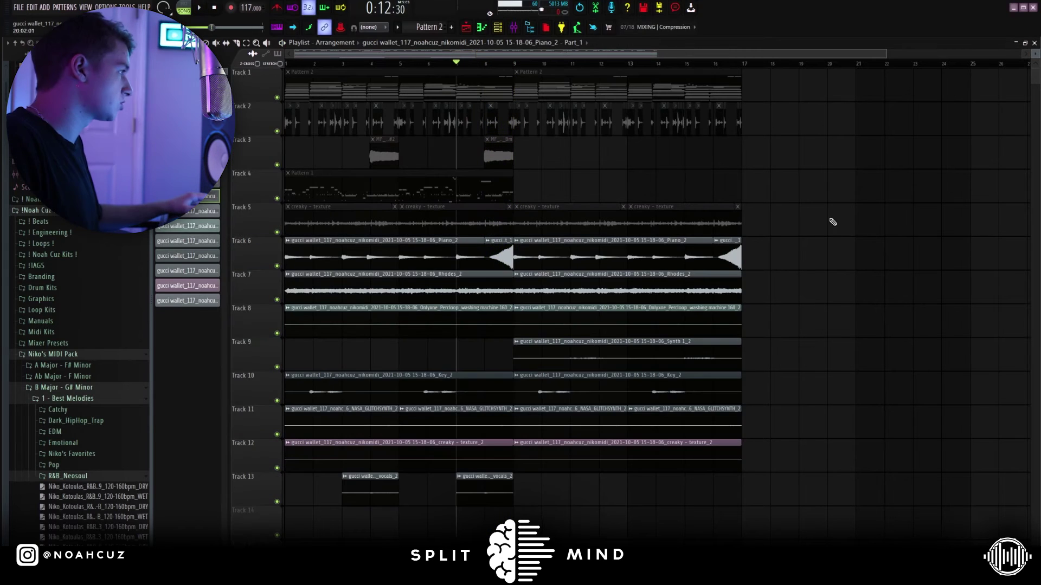
{"action": "double_click", "coordinate": [499, 256]}
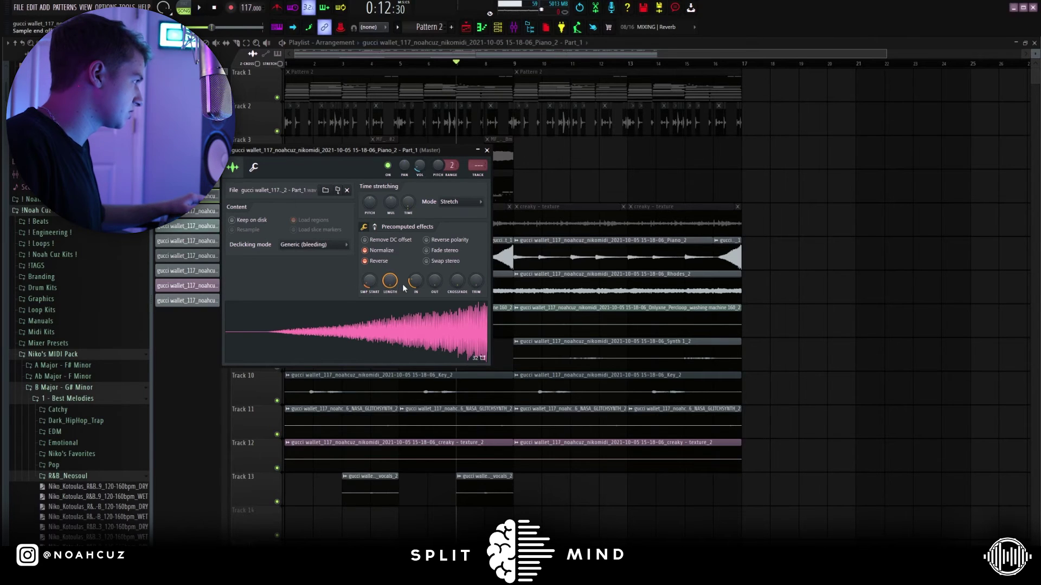
{"action": "key", "text": "Escape"}
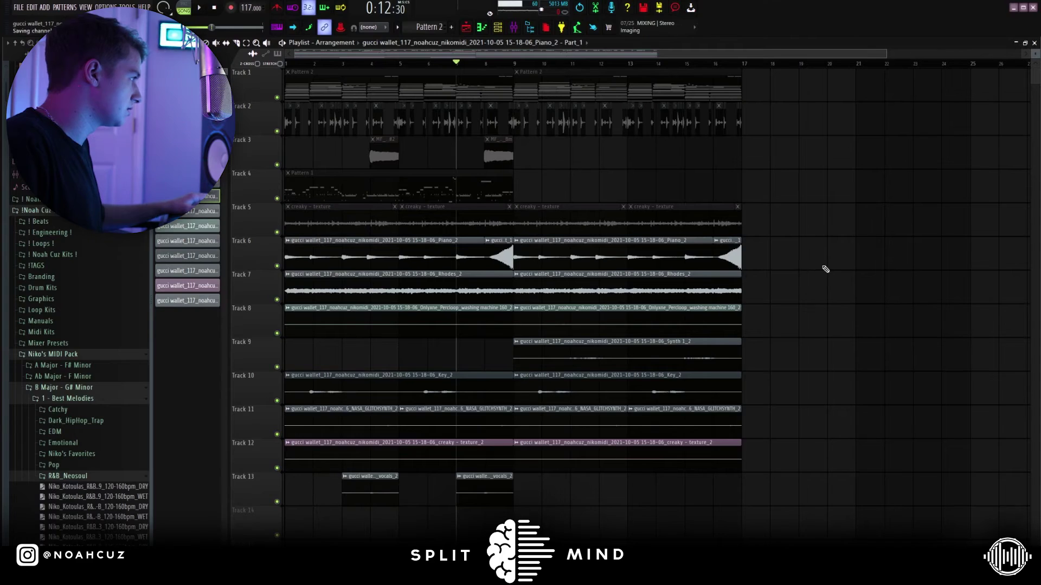
{"action": "key", "text": "space"}
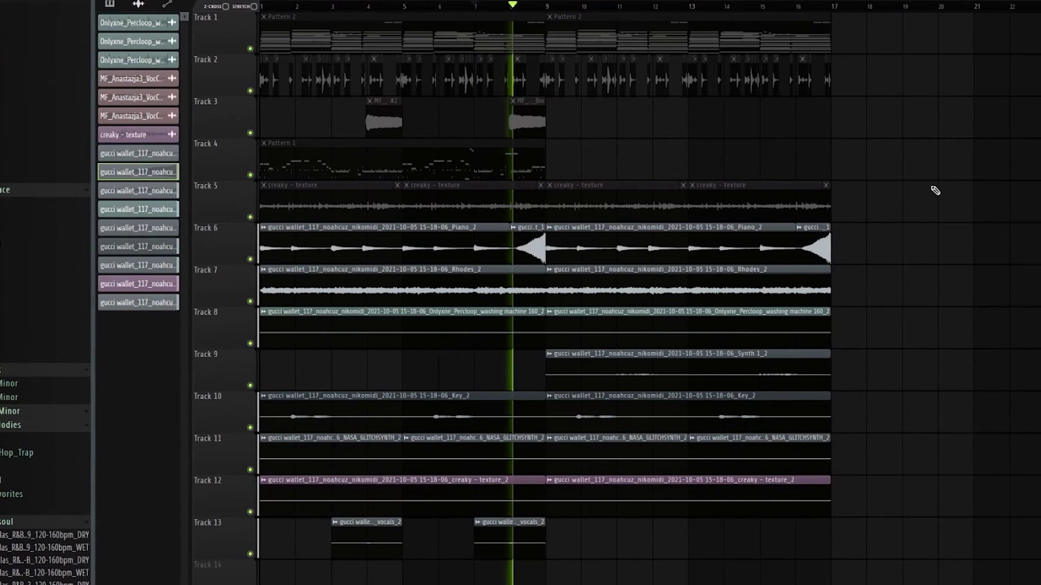
Open the Bass_amg C bass line and play it through once.
{"action": "double_click", "coordinate": [551, 264]}
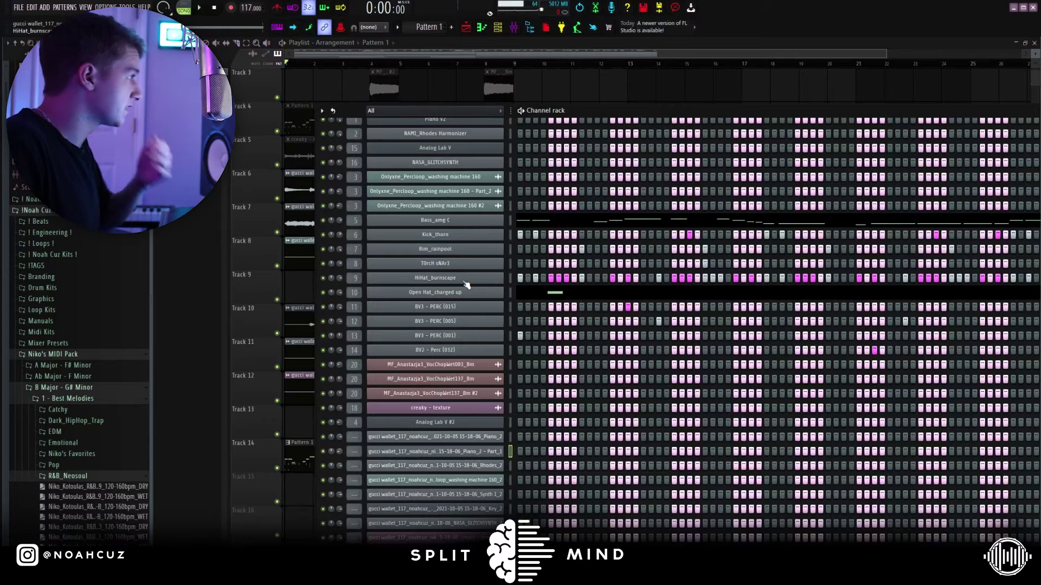
{"action": "scroll", "coordinate": [434, 288], "scroll_direction": "up", "scroll_amount": 1}
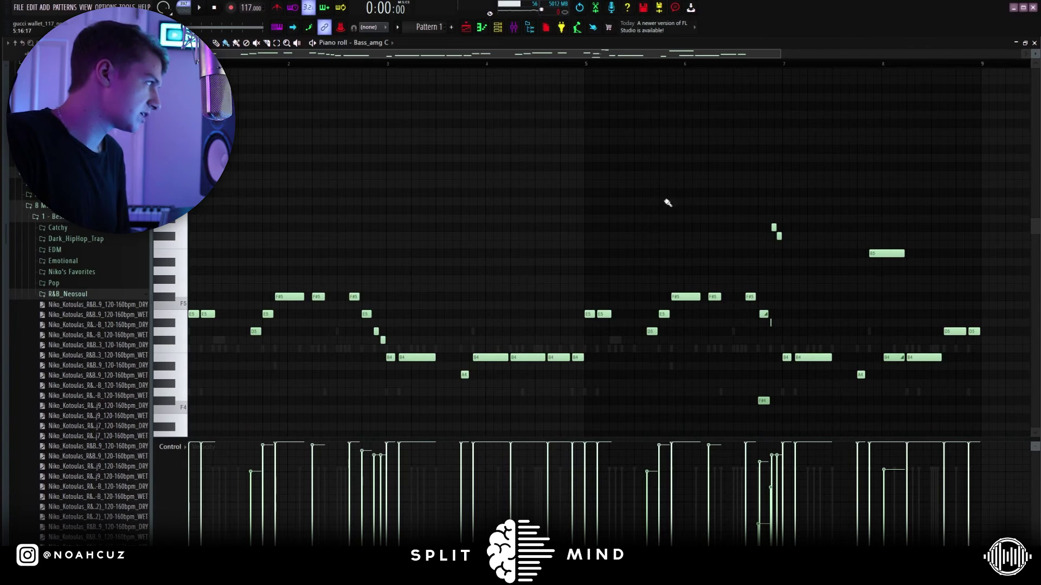
{"action": "scroll", "coordinate": [363, 231], "scroll_direction": "down", "scroll_amount": 2}
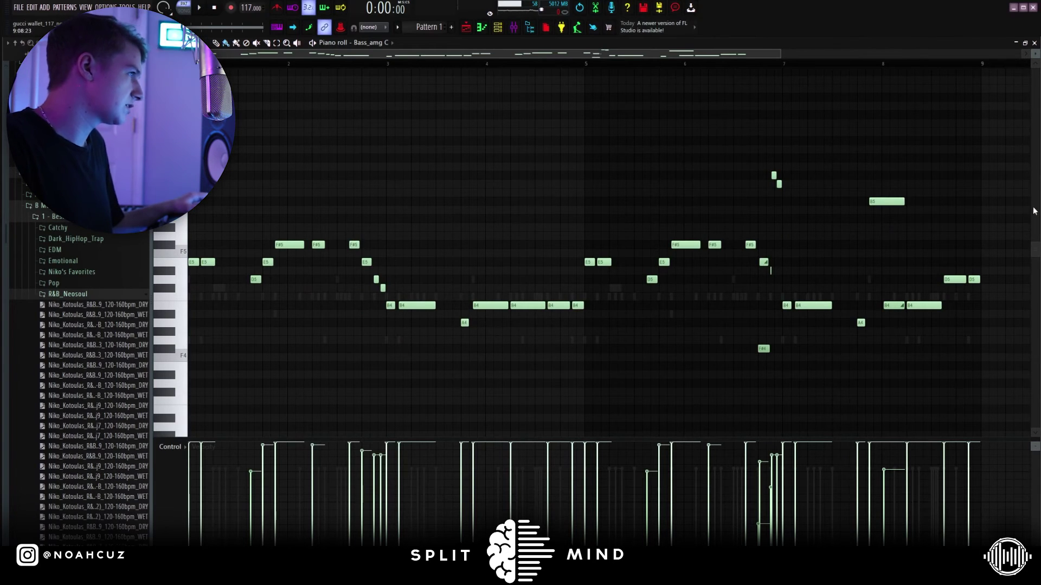
{"action": "key", "text": "space"}
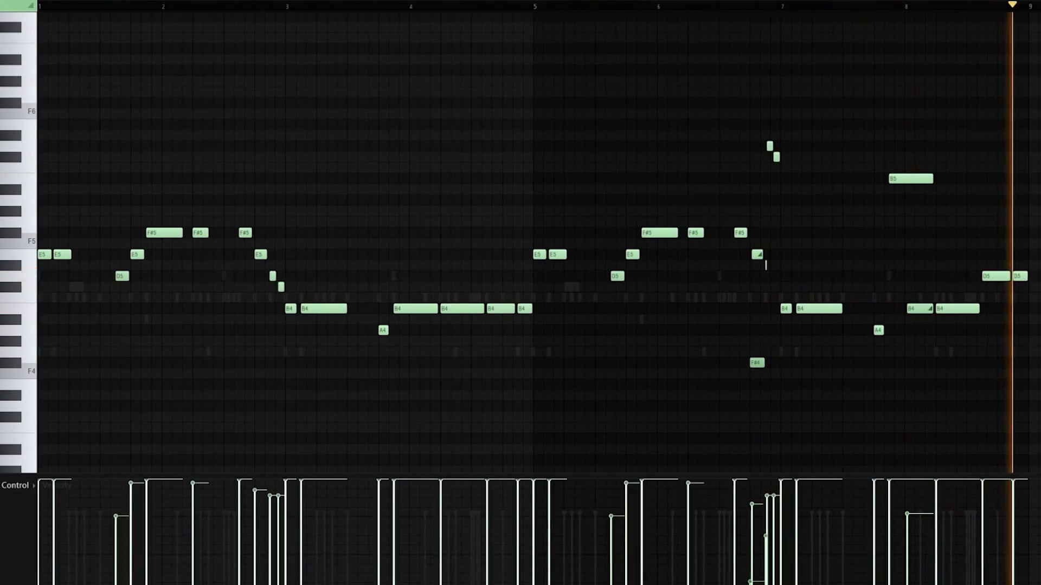
{"action": "key", "text": "space"}
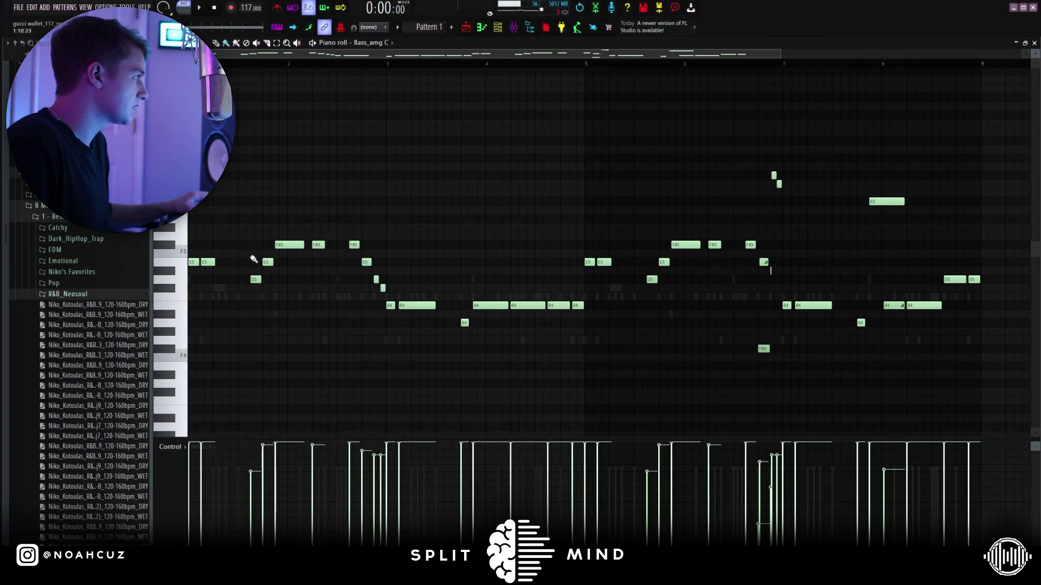
Select the first run's E5 and D5 notes, grace notes, held B4s, and pickup notes before bar 7.
{"action": "left_click", "coordinate": [255, 279]}
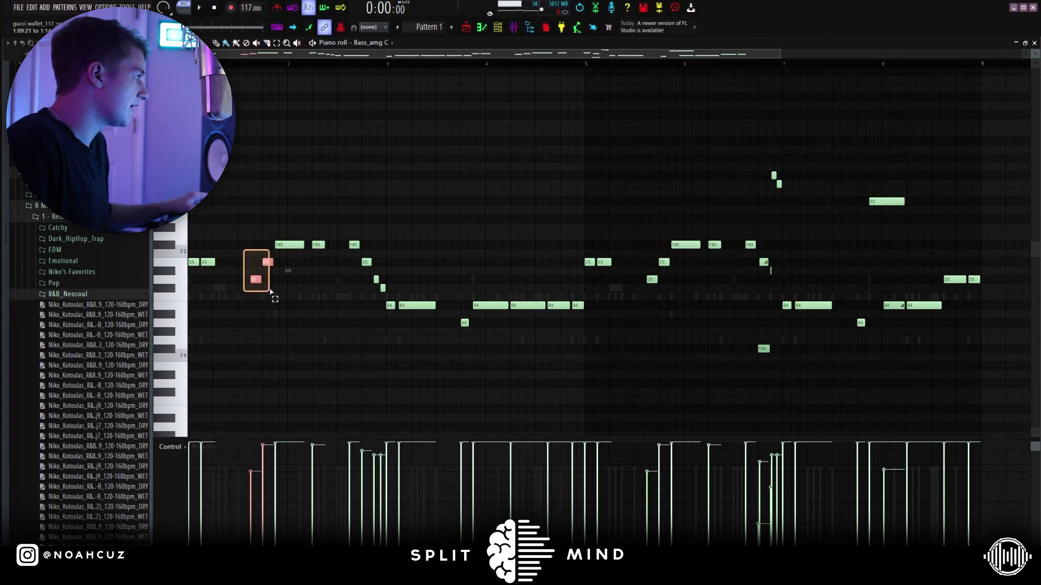
{"action": "left_click_drag", "start_coordinate": [305, 303], "coordinate": [247, 252]}
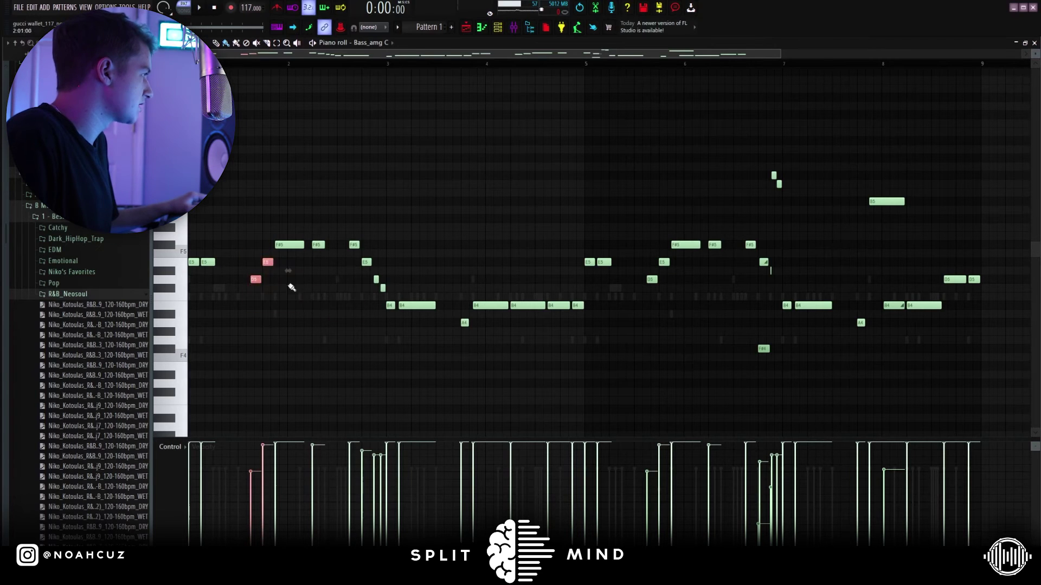
{"action": "left_click_drag", "start_coordinate": [360, 267], "coordinate": [395, 293]}
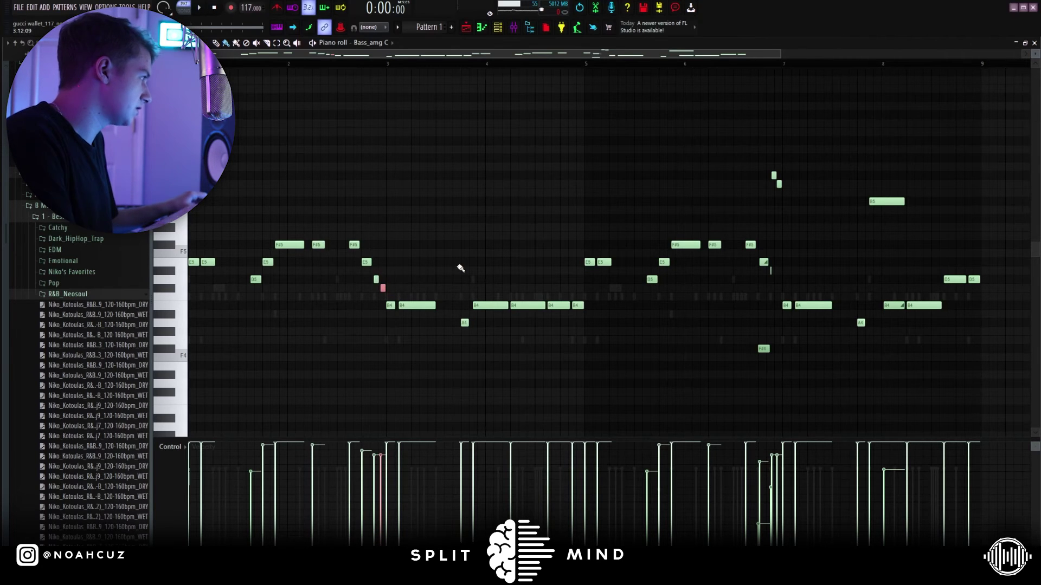
{"action": "left_click_drag", "start_coordinate": [416, 285], "coordinate": [410, 333]}
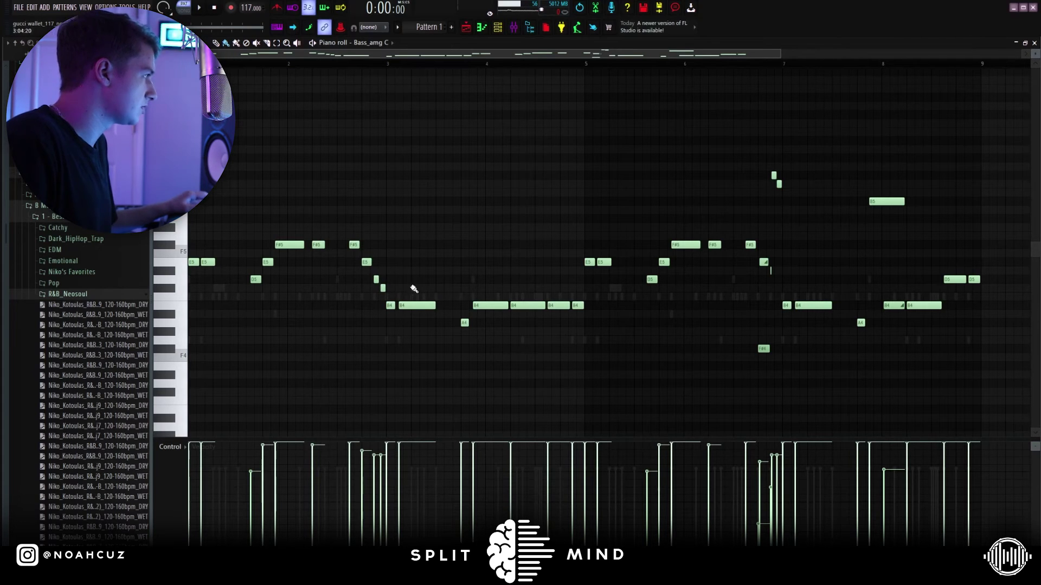
{"action": "left_click_drag", "start_coordinate": [767, 169], "coordinate": [802, 195]}
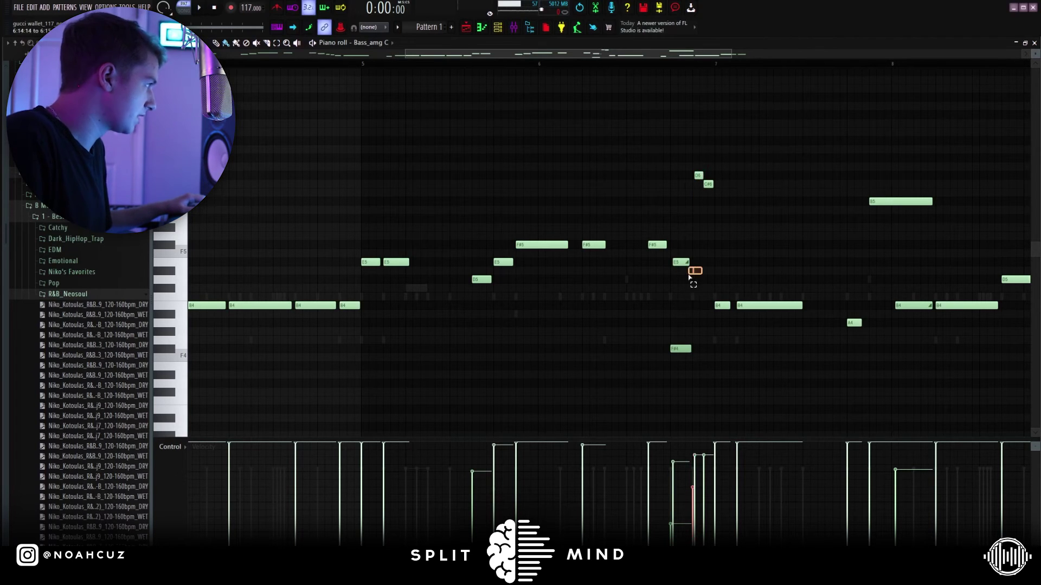
Cut the B5 note near bar 8 and select the B4 and D5 notes in the later runs.
{"action": "scroll", "coordinate": [623, 68], "scroll_direction": "right", "scroll_amount": 2}
{"action": "left_click_drag", "start_coordinate": [641, 66], "coordinate": [679, 65]}
{"action": "left_click_drag", "start_coordinate": [704, 155], "coordinate": [704, 223]}
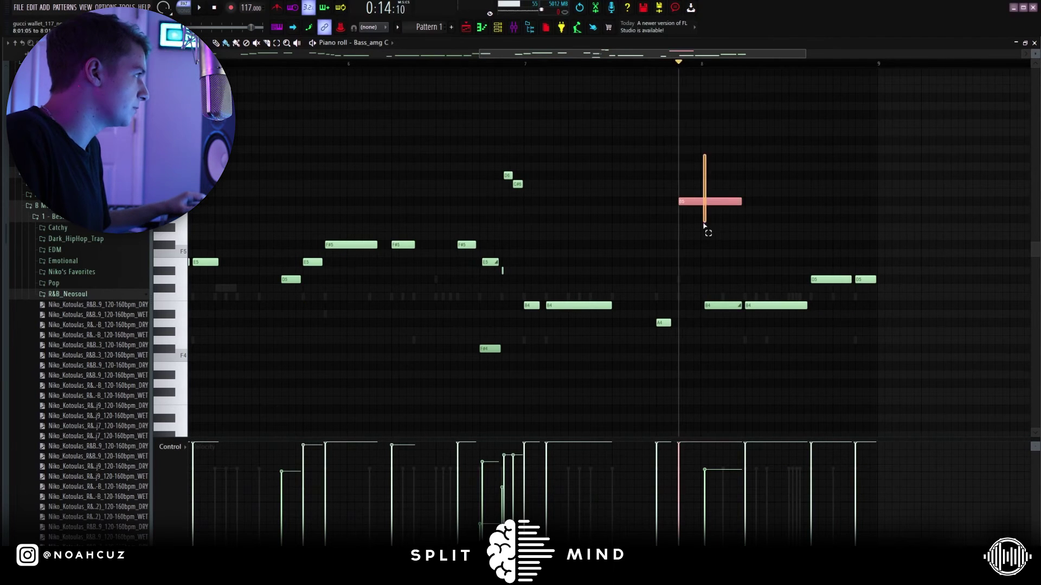
{"action": "left_click", "coordinate": [714, 302]}
{"action": "scroll", "coordinate": [837, 317], "scroll_direction": "down", "scroll_amount": 3}
{"action": "left_click", "coordinate": [565, 307]}
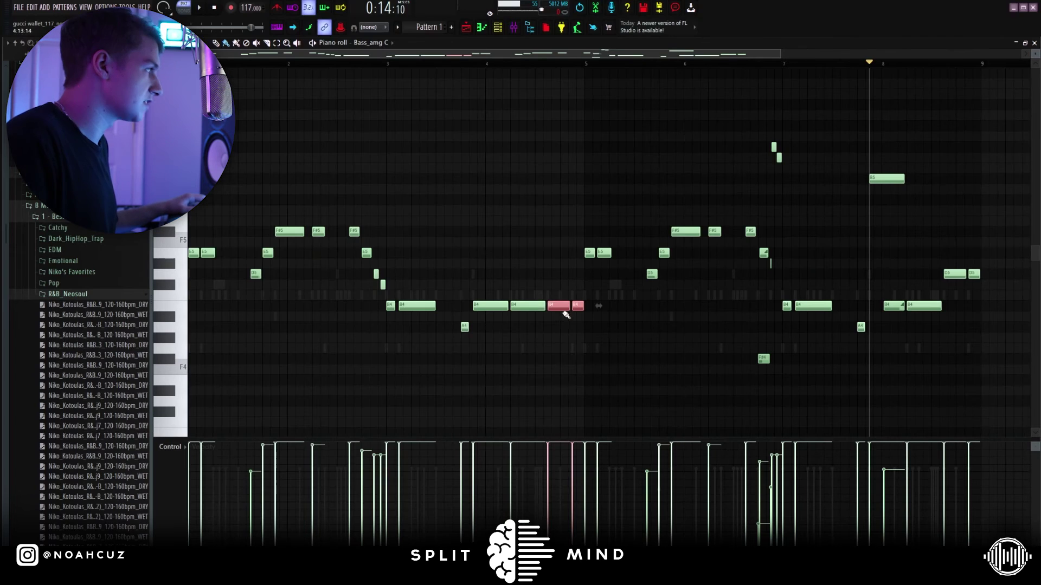
{"action": "left_click_drag", "start_coordinate": [996, 299], "coordinate": [949, 251]}
{"action": "left_click", "coordinate": [945, 296]}
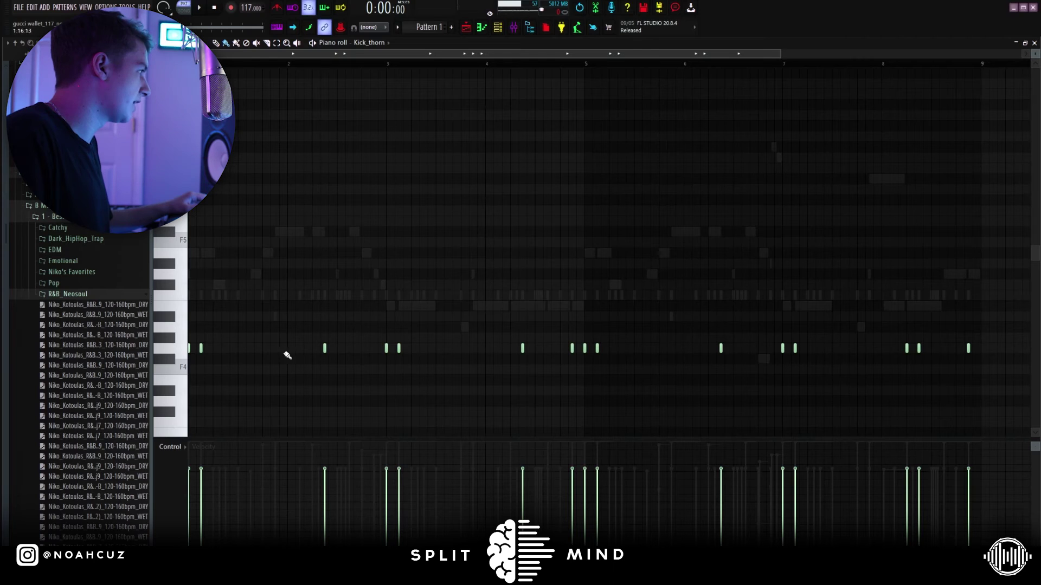
Play back the Kick_thorn kick pattern in the piano roll.
{"action": "key", "text": "space"}
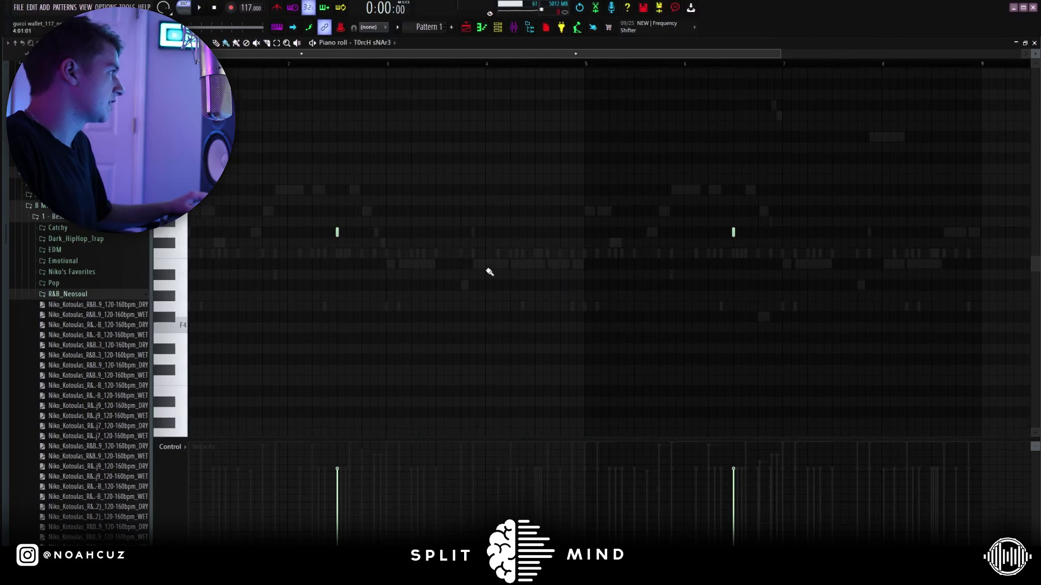
{"action": "scroll", "coordinate": [346, 245], "scroll_direction": "up", "scroll_amount": 1}
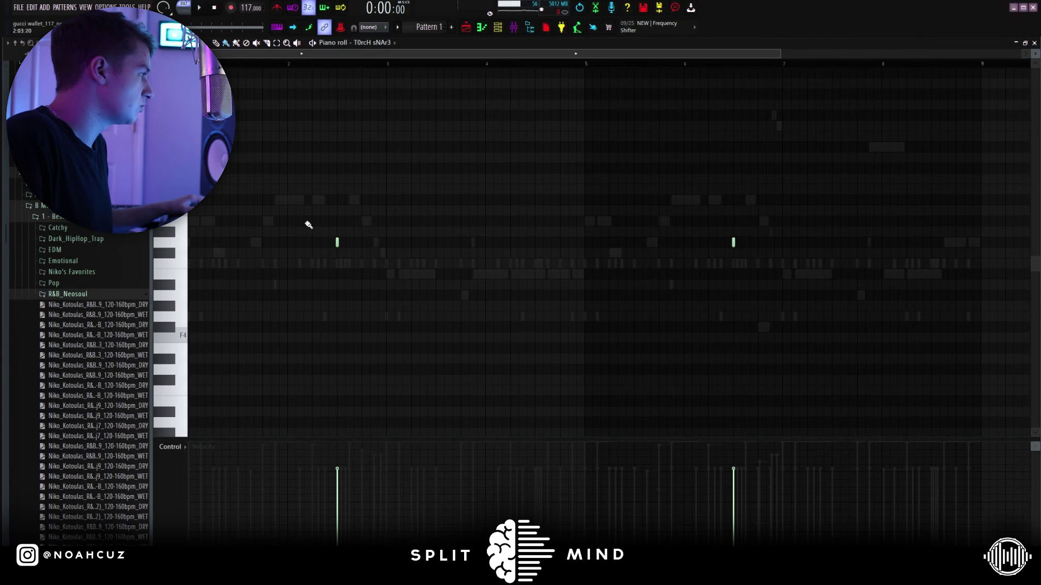
Show the HiHat_burnscape pattern, zoom out slightly to see it whole, and play it.
{"action": "left_click", "coordinate": [501, 28]}
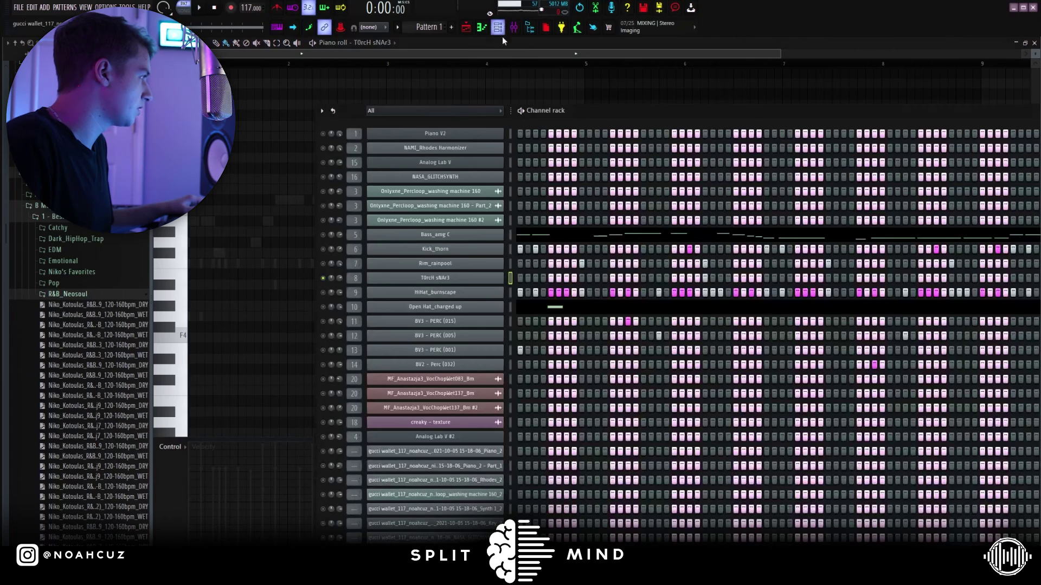
{"action": "left_click", "coordinate": [387, 298]}
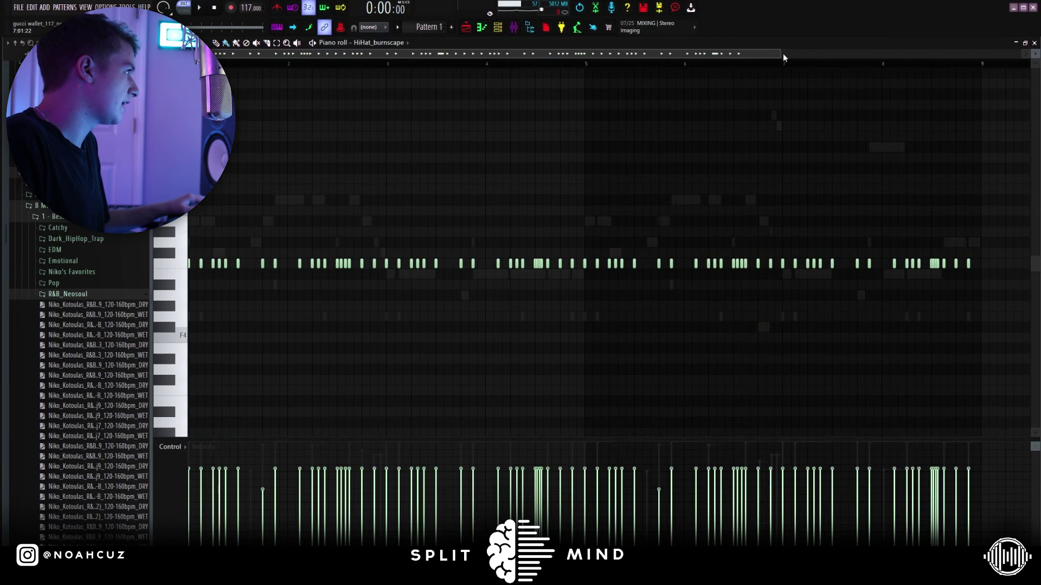
{"action": "left_click_drag", "start_coordinate": [771, 54], "coordinate": [790, 55]}
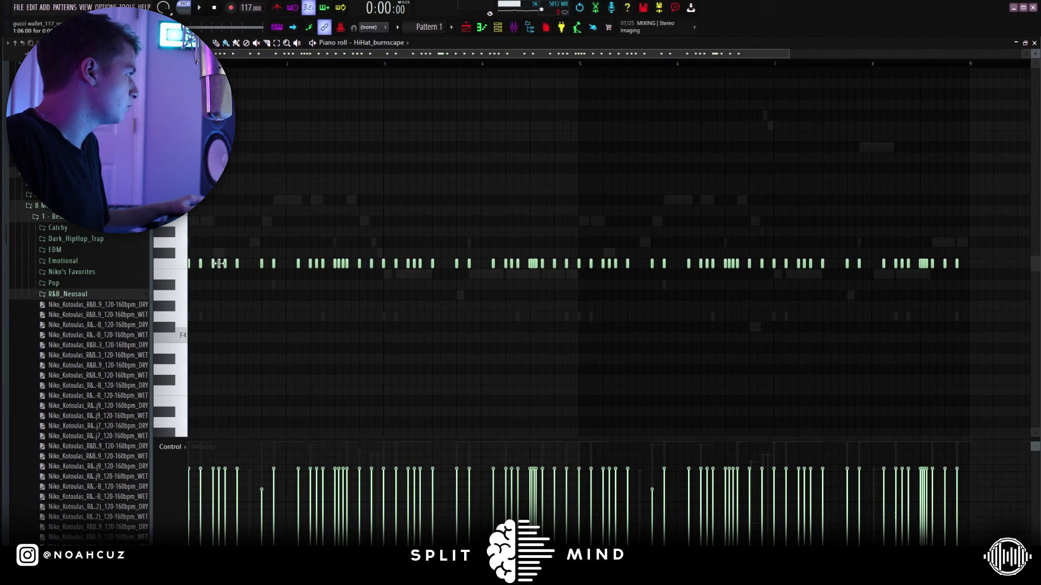
{"action": "key", "text": "space"}
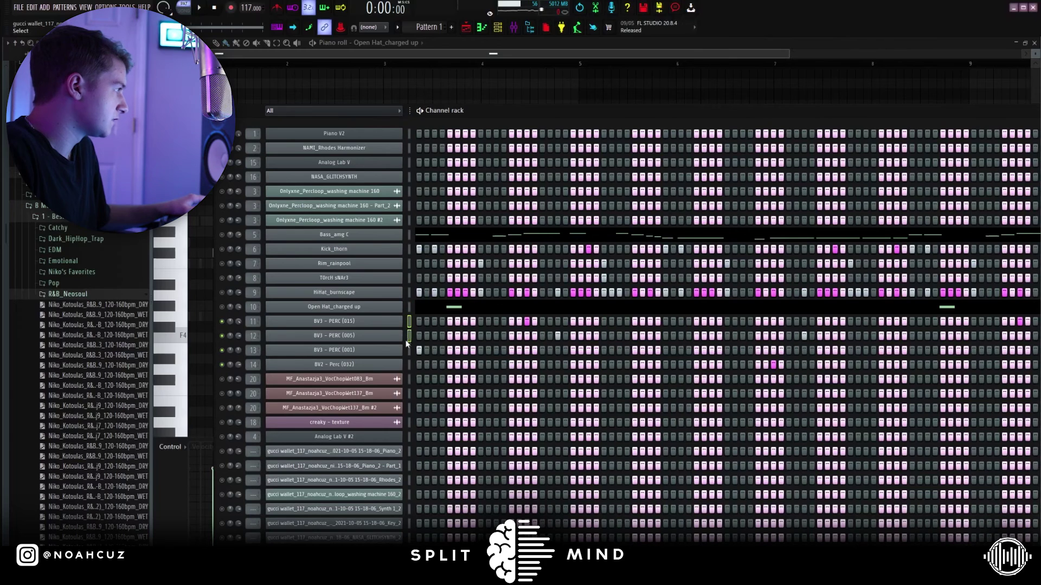
View the BV3 - PERC (001) notes, then switch the piano roll to BV2 - Perc (032).
{"action": "left_click", "coordinate": [440, 77]}
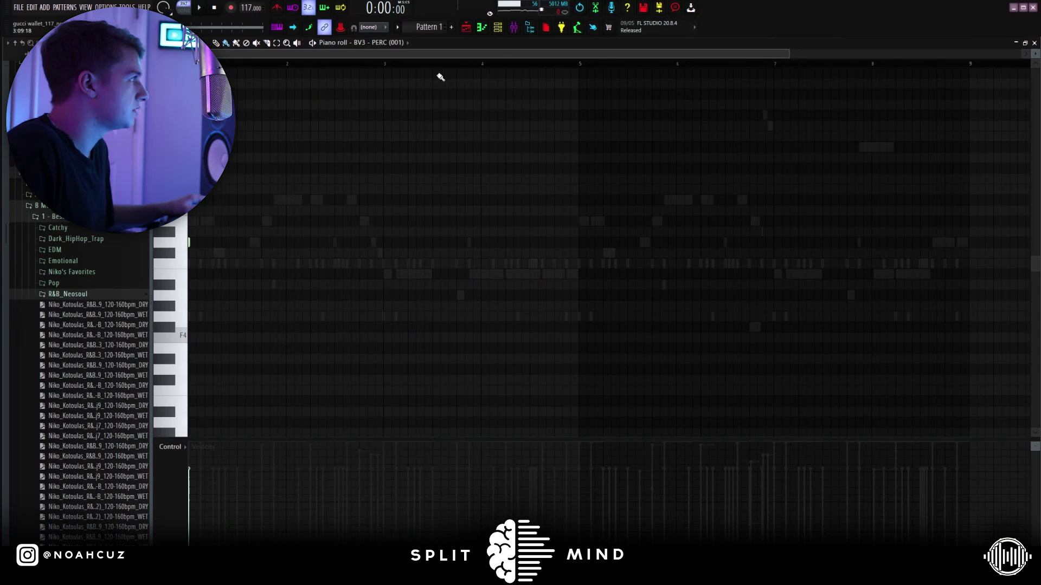
{"action": "left_click", "coordinate": [395, 44]}
{"action": "left_click", "coordinate": [379, 271]}
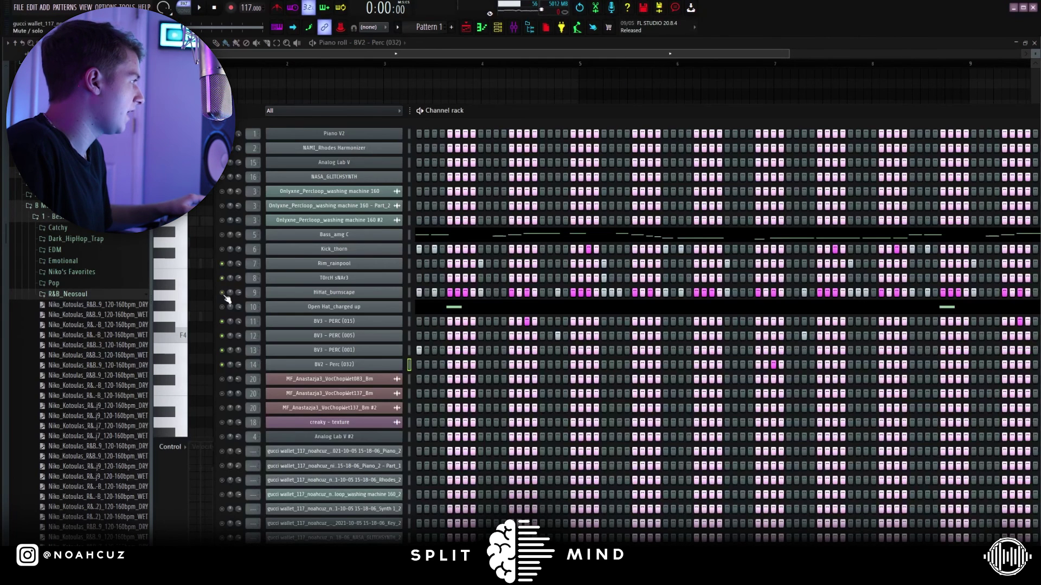